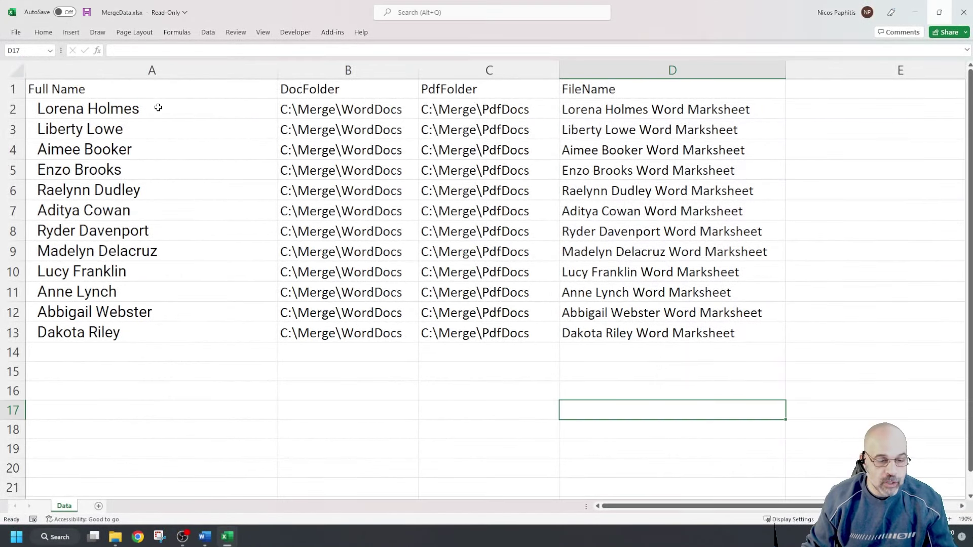
Step: Review the Full Name, DocFolder, PdfFolder and FileName columns of the merge data, and close the workbook
{"action": "left_click_drag", "start_coordinate": [158, 108], "coordinate": [169, 326]}
{"action": "left_click_drag", "start_coordinate": [358, 71], "coordinate": [631, 58]}
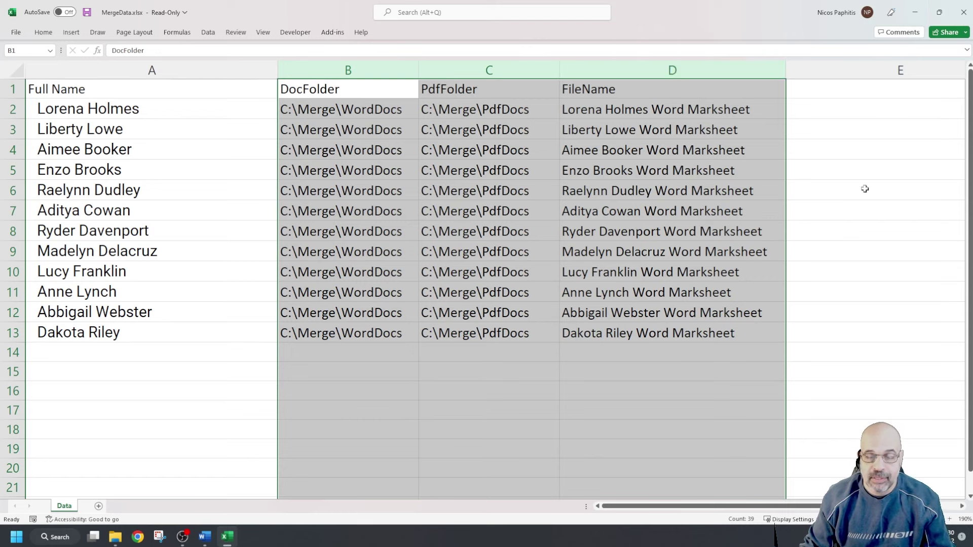
{"action": "left_click", "coordinate": [658, 150]}
{"action": "left_click_drag", "start_coordinate": [611, 107], "coordinate": [618, 314]}
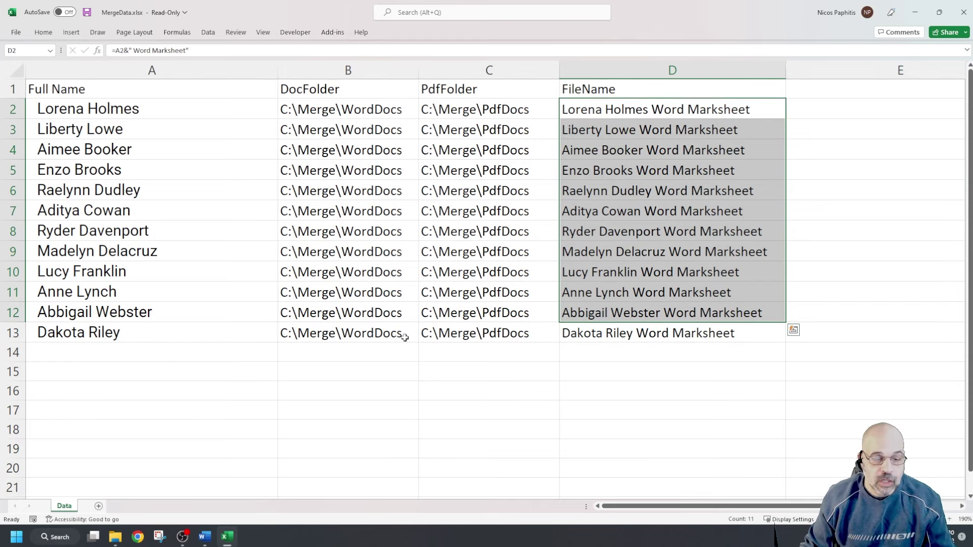
{"action": "left_click_drag", "start_coordinate": [197, 109], "coordinate": [160, 335]}
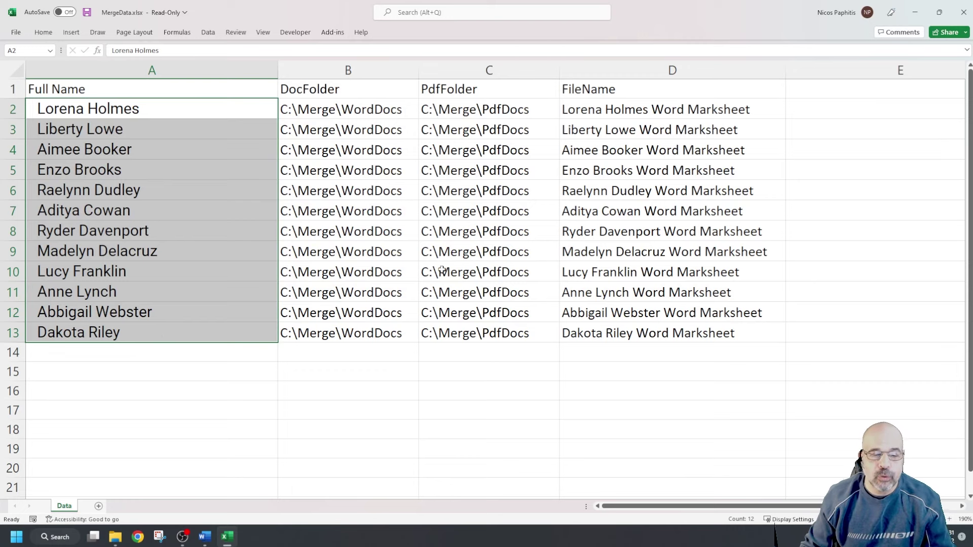
{"action": "left_click_drag", "start_coordinate": [387, 70], "coordinate": [601, 57]}
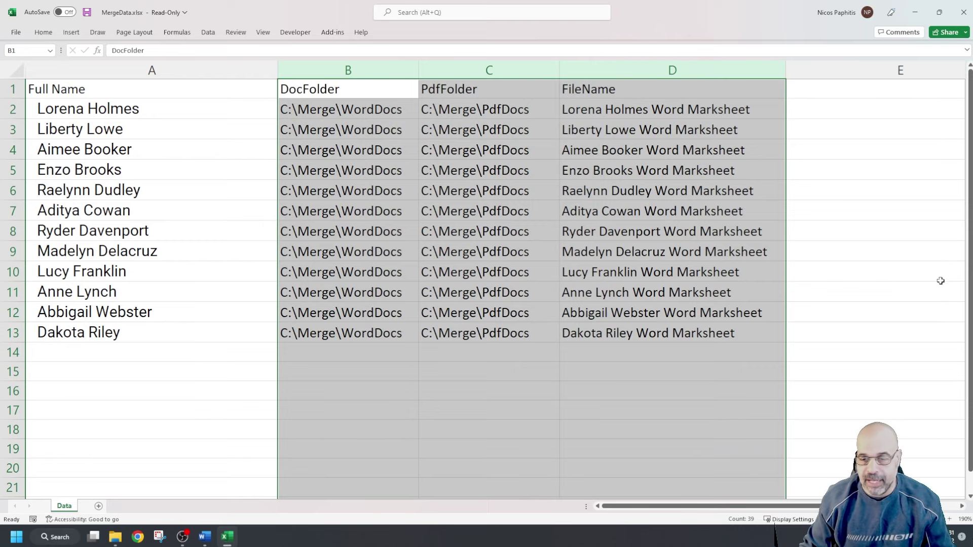
{"action": "left_click", "coordinate": [963, 12]}
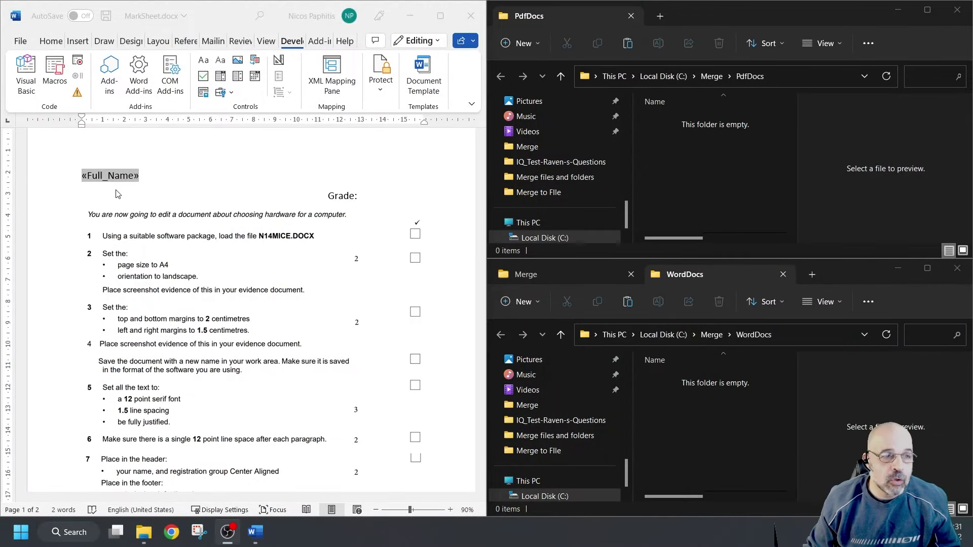
Step: Maximize the MarkSheet document and preview its mail merge results, stepping through the recipients to record 9
{"action": "left_click", "coordinate": [443, 18]}
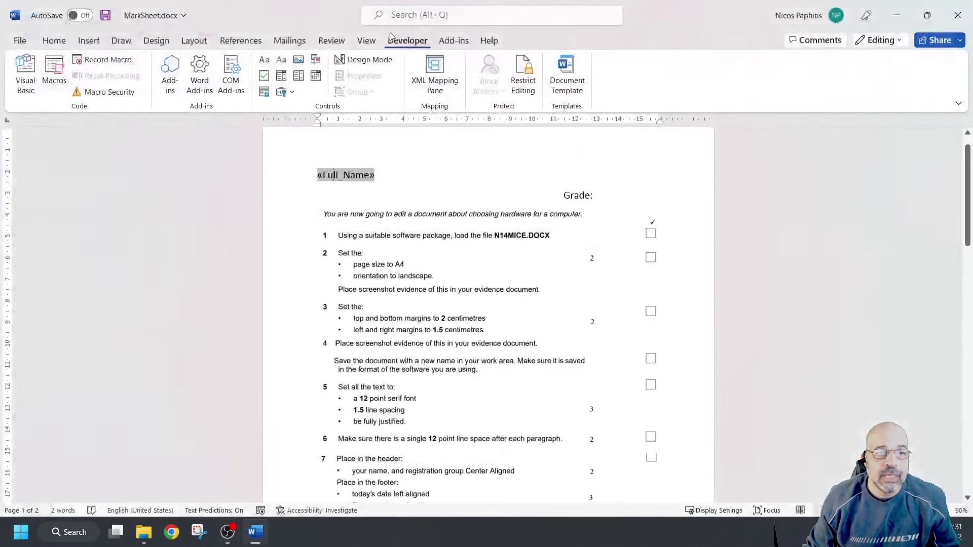
{"action": "left_click", "coordinate": [290, 40]}
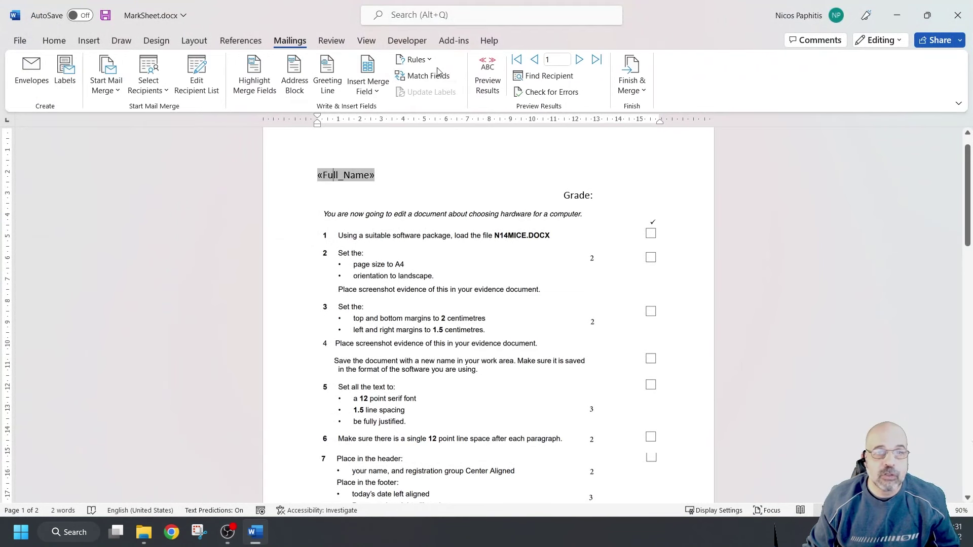
{"action": "left_click", "coordinate": [491, 75]}
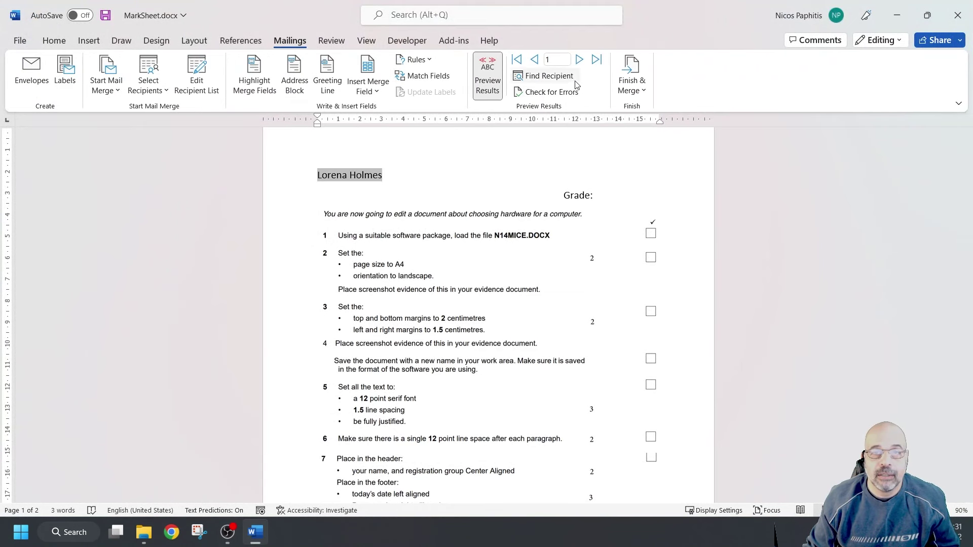
{"action": "left_click", "coordinate": [583, 60]}
{"action": "left_click", "coordinate": [582, 60]}
{"action": "left_click", "coordinate": [583, 60]}
{"action": "left_click", "coordinate": [584, 61]}
{"action": "left_click", "coordinate": [583, 60]}
{"action": "left_click", "coordinate": [584, 61]}
{"action": "left_click", "coordinate": [580, 60]}
{"action": "left_click", "coordinate": [580, 60]}
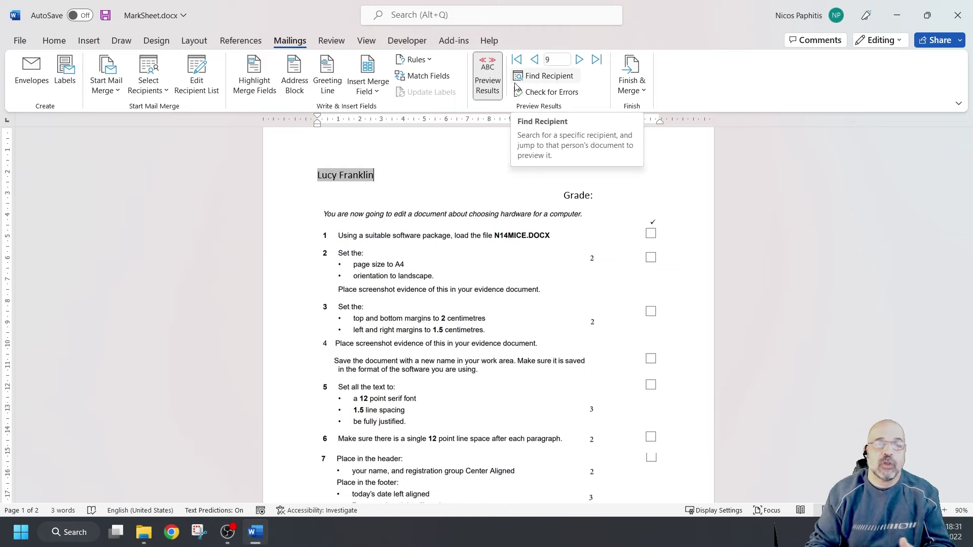
Step: Look through the previewed mark sheet's pages and turn off the merge results preview
{"action": "scroll", "coordinate": [428, 269], "scroll_direction": "down", "scroll_amount": 5}
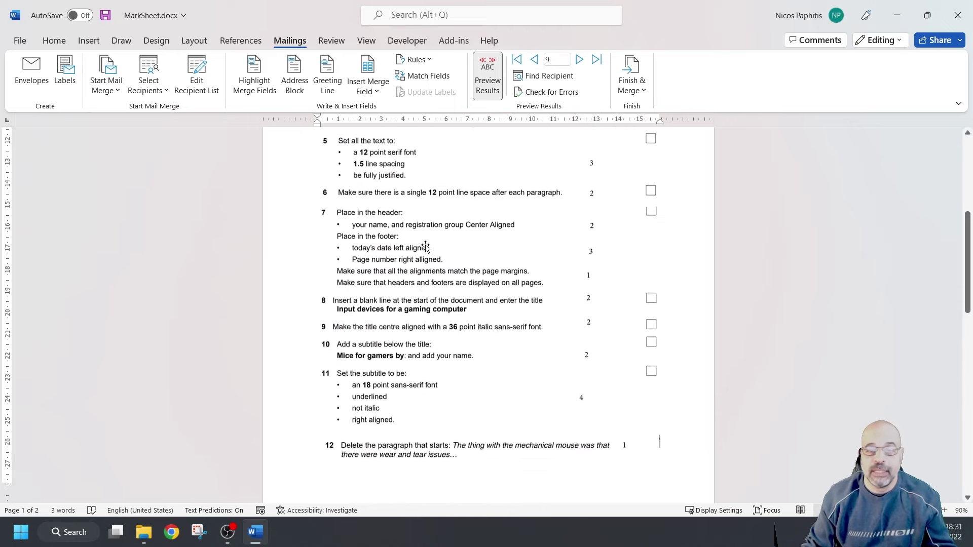
{"action": "scroll", "coordinate": [426, 247], "scroll_direction": "down", "scroll_amount": 7}
{"action": "scroll", "coordinate": [412, 209], "scroll_direction": "up", "scroll_amount": 12}
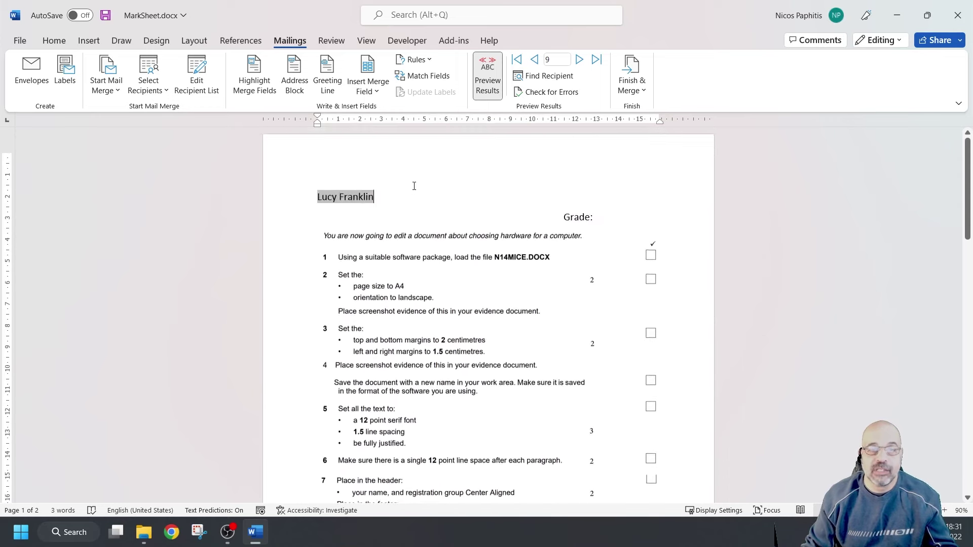
{"action": "left_click", "coordinate": [490, 73]}
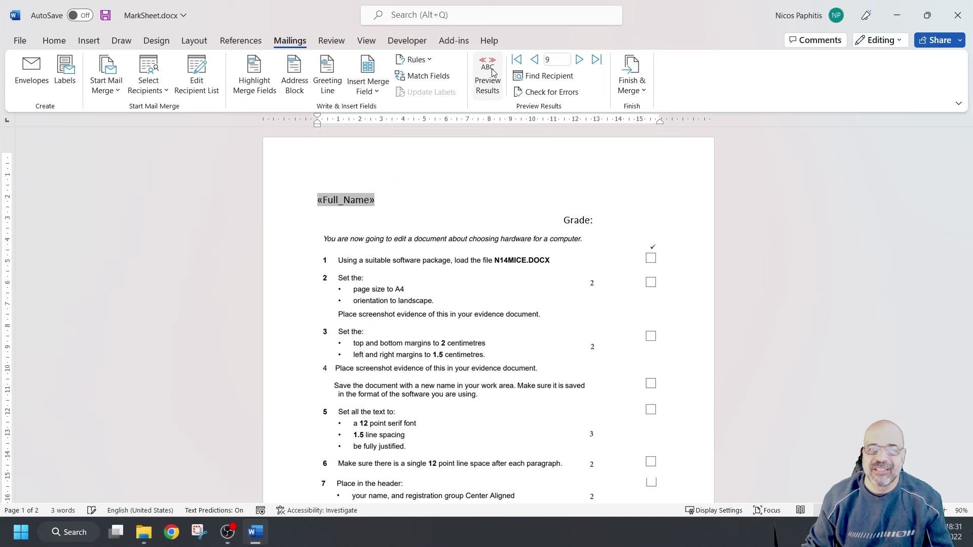
Step: Dock the document window beside the two output folders and run the DocAndPdfMailMergeDoLoop macro
{"action": "left_click", "coordinate": [927, 15]}
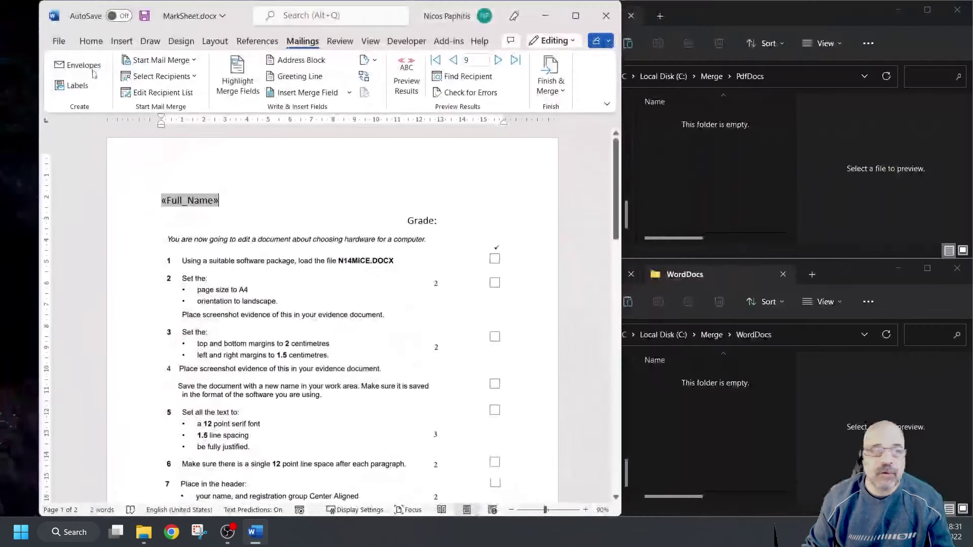
{"action": "left_click_drag", "start_coordinate": [244, 18], "coordinate": [0, 185]}
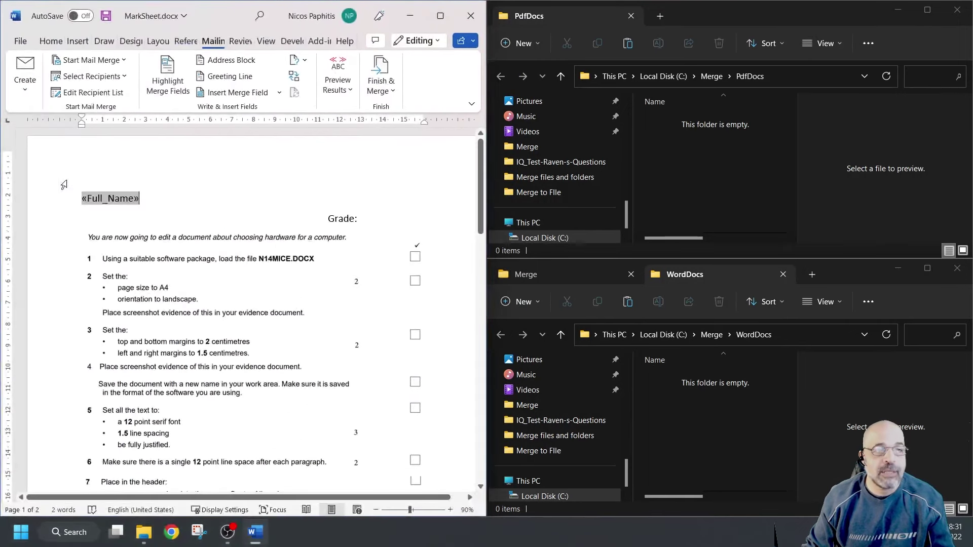
{"action": "left_click", "coordinate": [293, 41]}
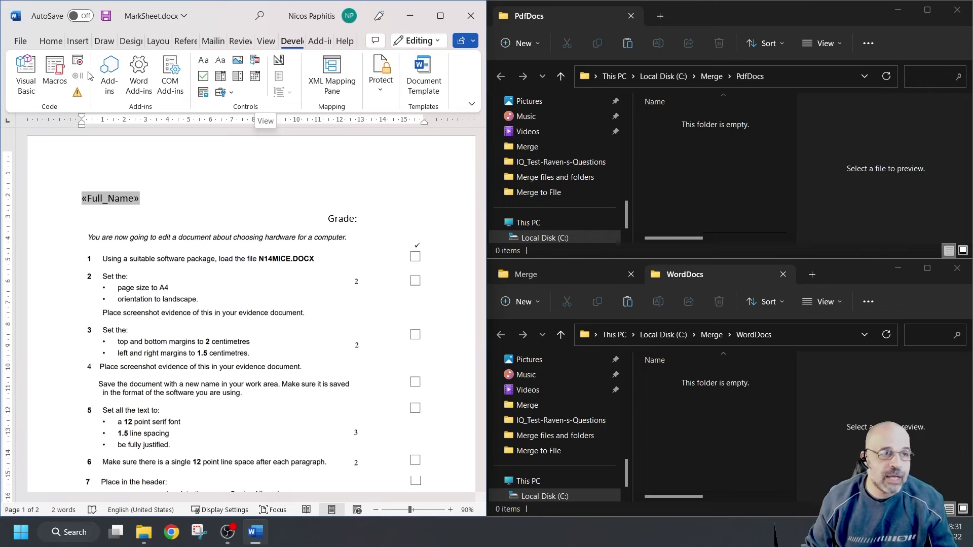
{"action": "left_click", "coordinate": [59, 73]}
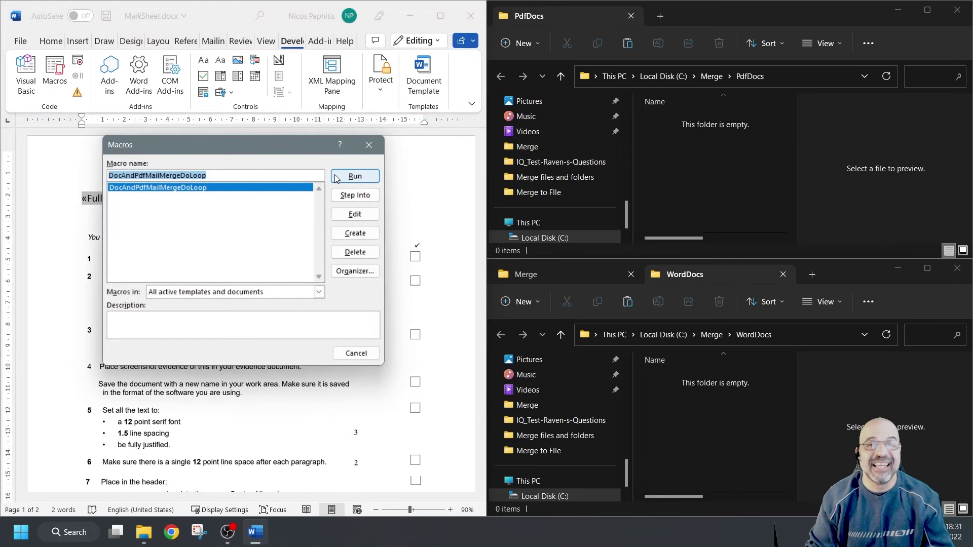
{"action": "left_click", "coordinate": [355, 177]}
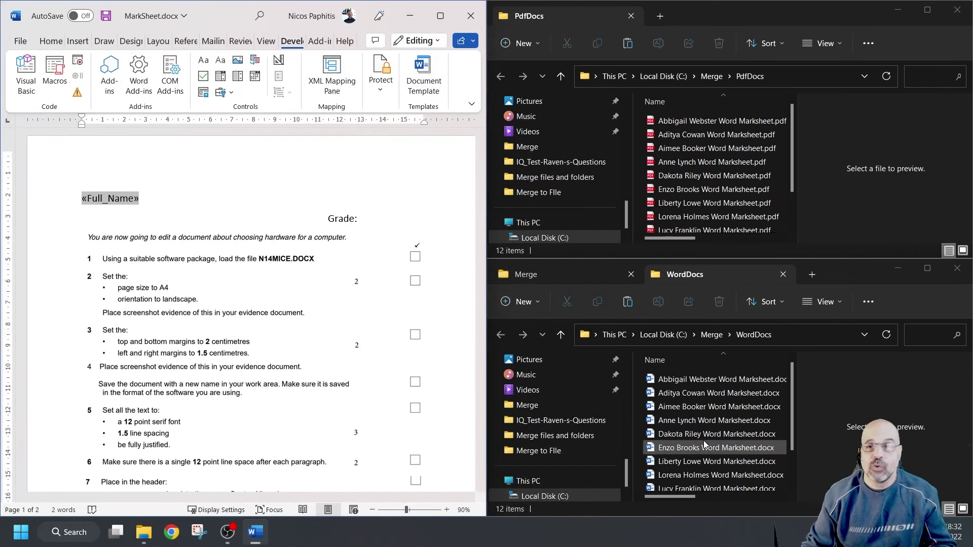
Step: Check the lists of generated marksheets in the PdfDocs and WordDocs folders
{"action": "scroll", "coordinate": [715, 174], "scroll_direction": "down", "scroll_amount": 2}
{"action": "scroll", "coordinate": [715, 174], "scroll_direction": "up", "scroll_amount": 2}
{"action": "scroll", "coordinate": [714, 174], "scroll_direction": "down", "scroll_amount": 2}
{"action": "scroll", "coordinate": [663, 435], "scroll_direction": "down", "scroll_amount": 2}
{"action": "scroll", "coordinate": [663, 434], "scroll_direction": "up", "scroll_amount": 2}
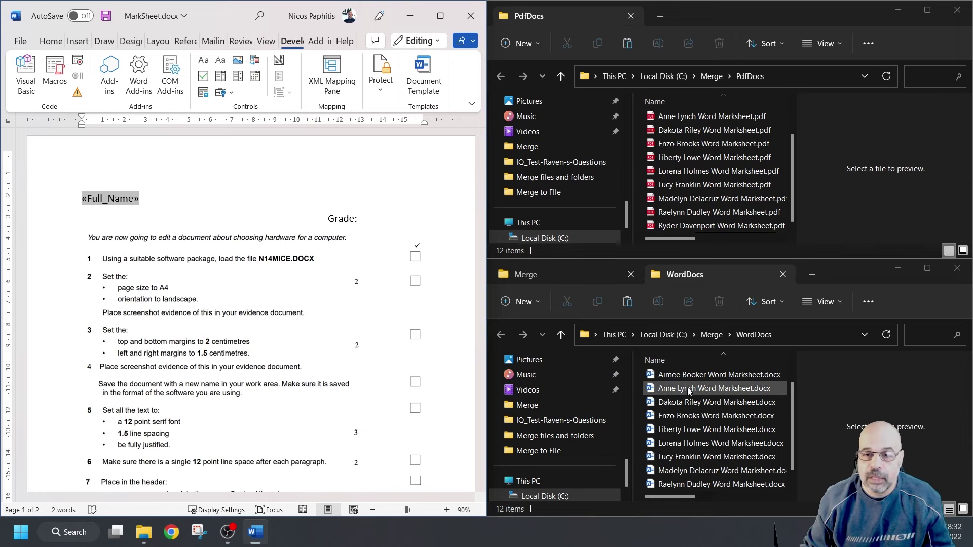
Step: Open the third generated Word marksheet to check its merged name, close it, and select the same student's PDF
{"action": "double_click", "coordinate": [695, 375]}
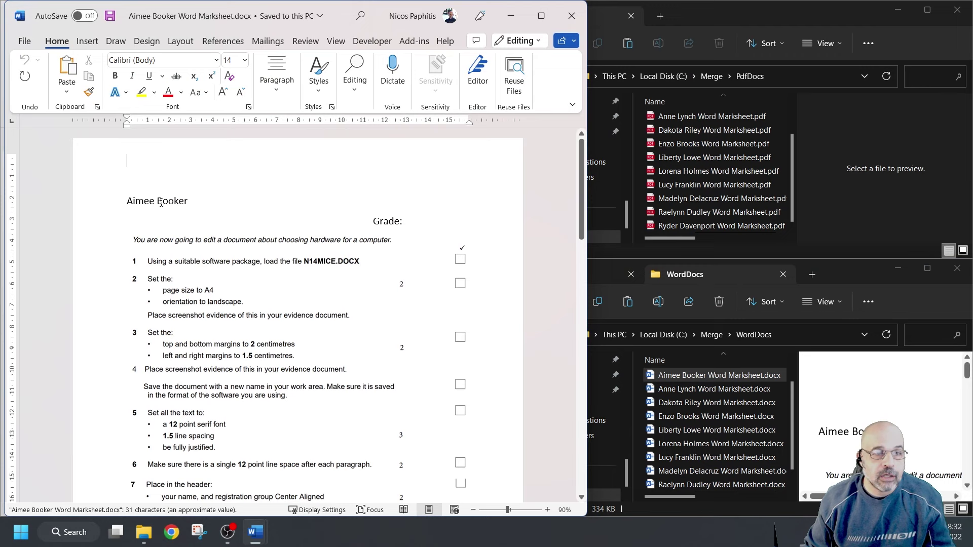
{"action": "triple_click", "coordinate": [201, 201]}
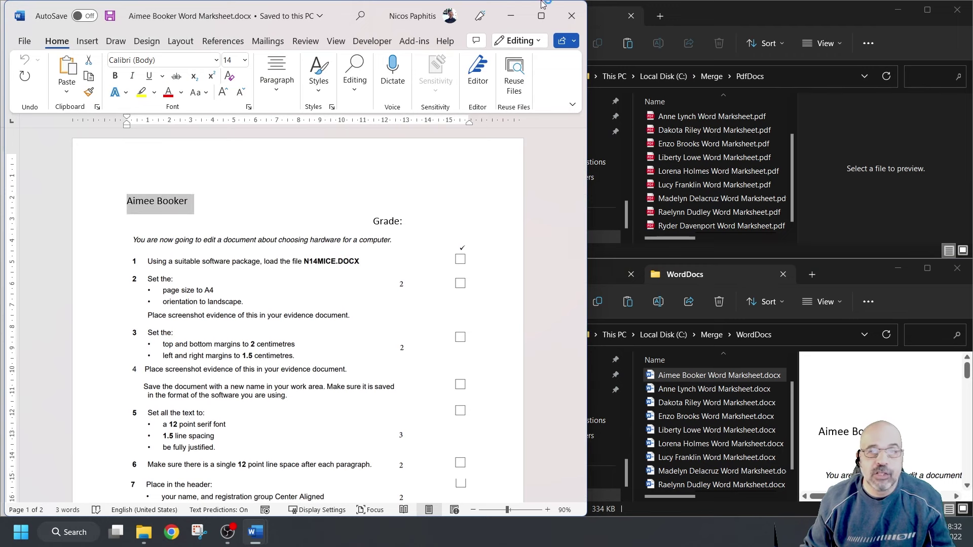
{"action": "left_click", "coordinate": [572, 16]}
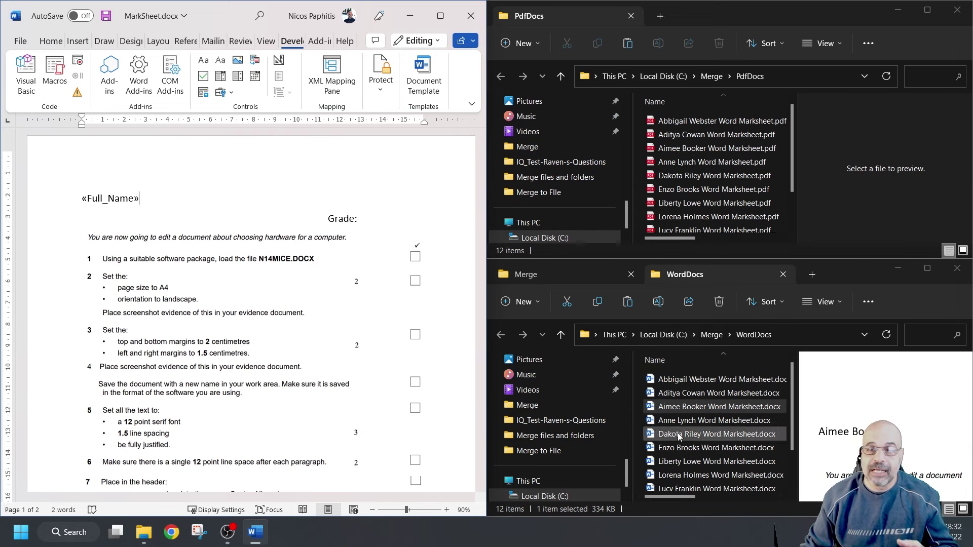
{"action": "left_click", "coordinate": [688, 151]}
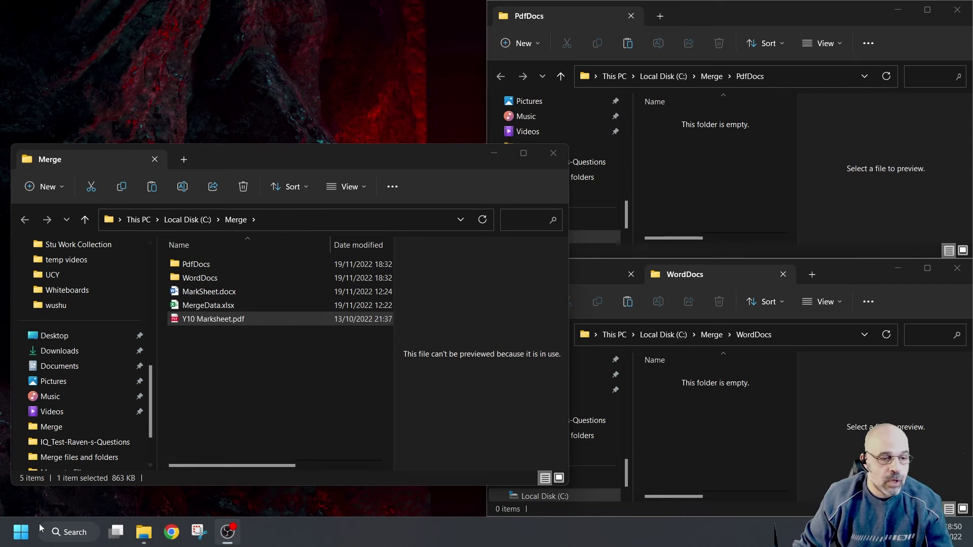
Step: Switch to Word and open Y10 Marksheet.pdf from the C:\Merge folder as an editable document
{"action": "left_click", "coordinate": [22, 532]}
{"action": "type", "text": "word"}
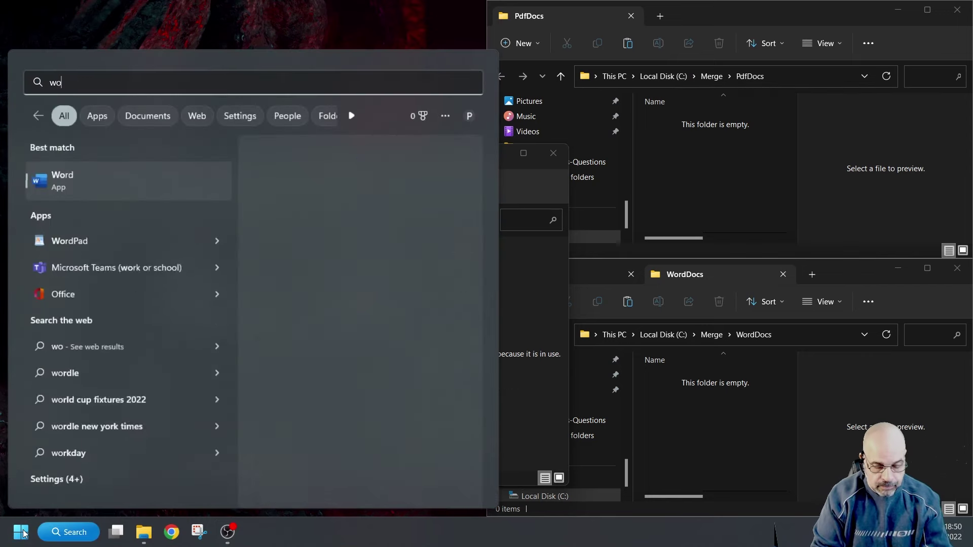
{"action": "left_click", "coordinate": [68, 185]}
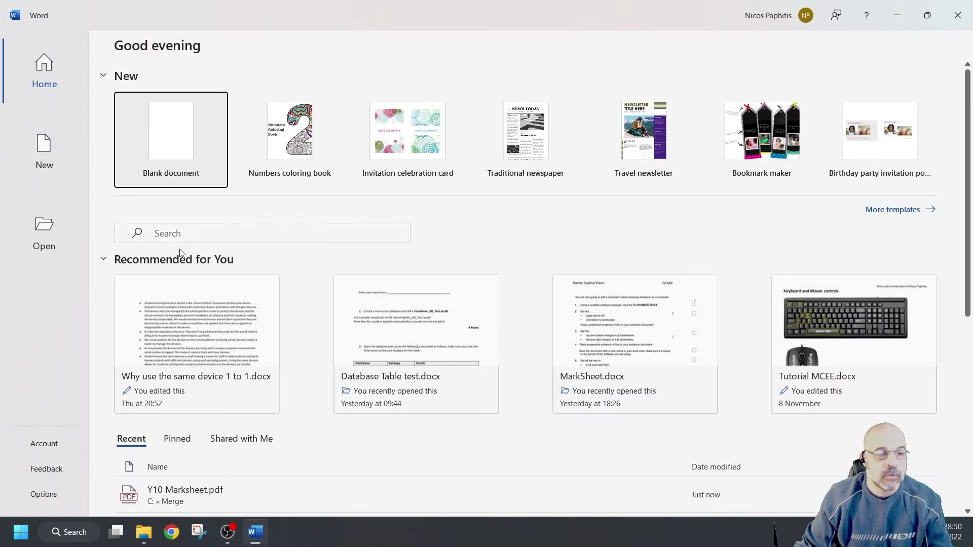
{"action": "left_click", "coordinate": [44, 244]}
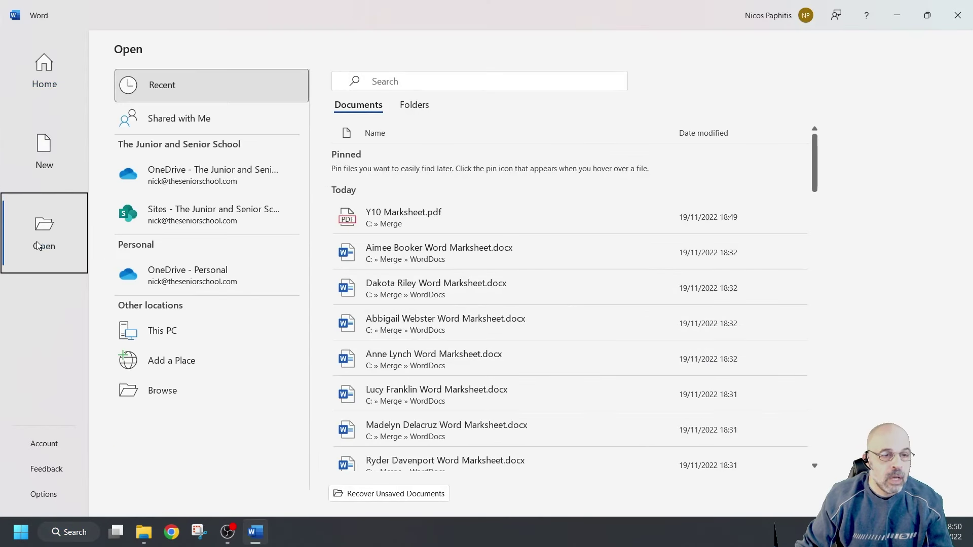
{"action": "left_click", "coordinate": [154, 388]}
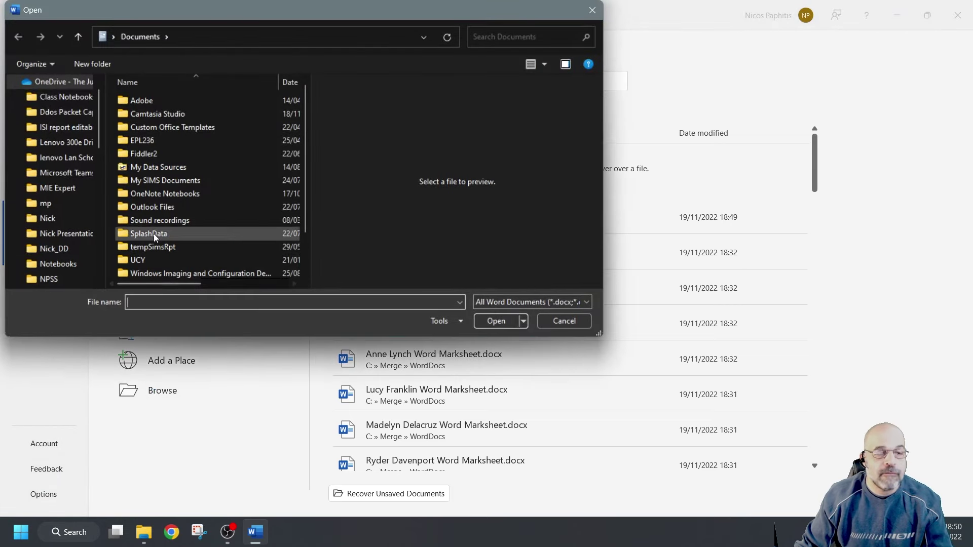
{"action": "scroll", "coordinate": [23, 189], "scroll_direction": "down", "scroll_amount": 10}
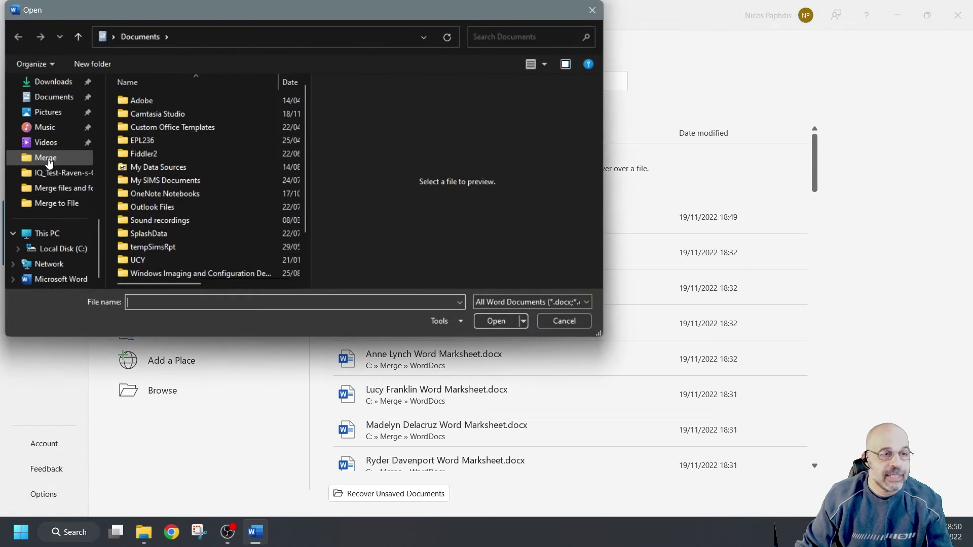
{"action": "left_click", "coordinate": [47, 159]}
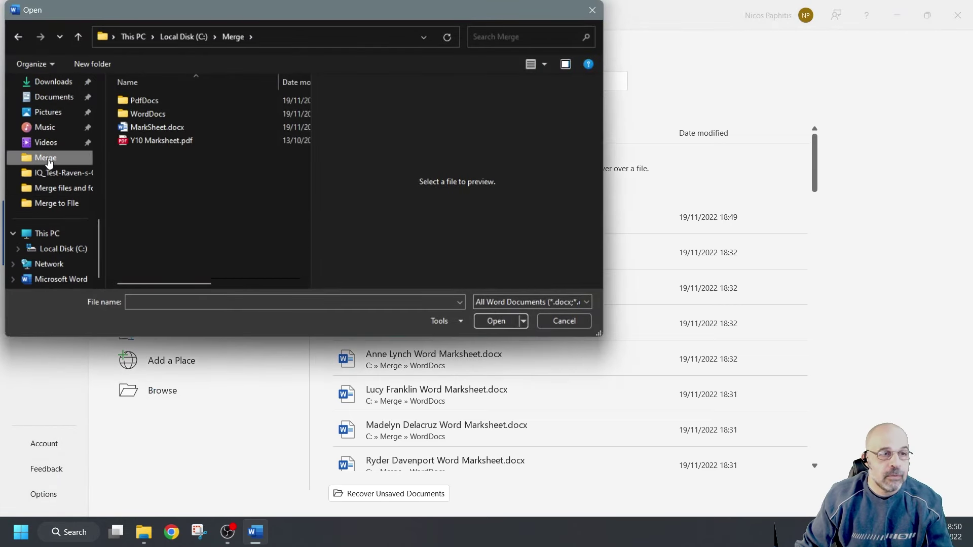
{"action": "double_click", "coordinate": [149, 141]}
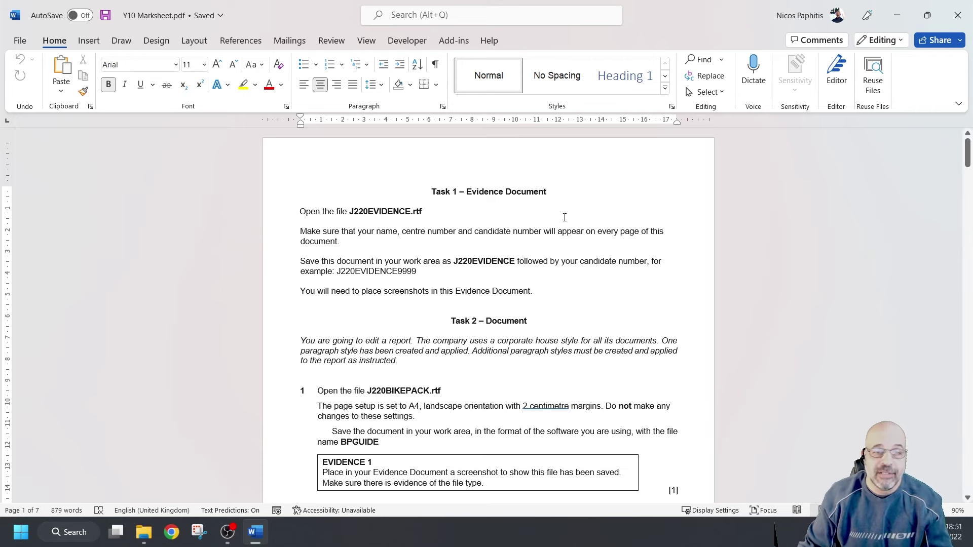
Step: Connect the Y10 Marksheet document to the existing recipient list MergeData.xlsx in C:\Merge, using the Data$ table with column headers
{"action": "scroll", "coordinate": [593, 304], "scroll_direction": "down", "scroll_amount": 10}
{"action": "scroll", "coordinate": [569, 313], "scroll_direction": "up", "scroll_amount": 12}
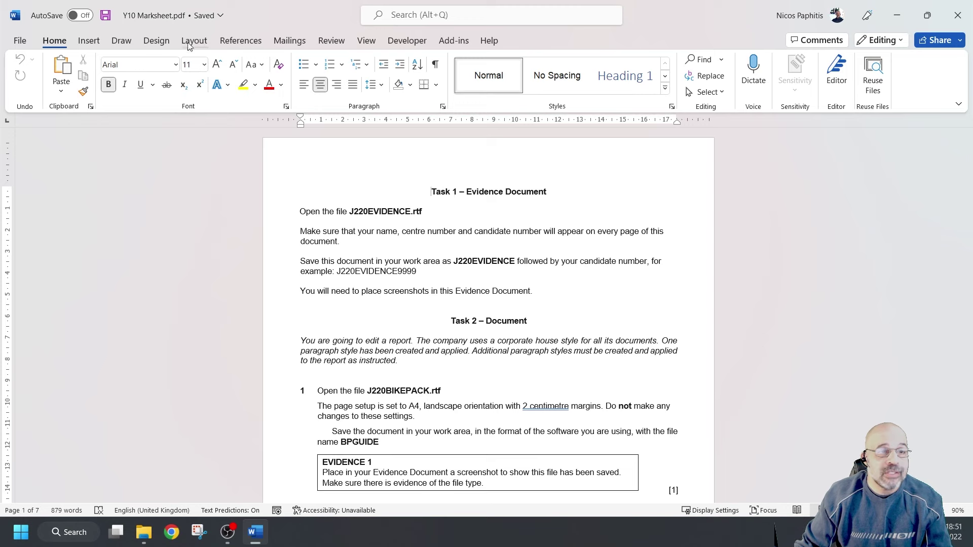
{"action": "left_click", "coordinate": [290, 41]}
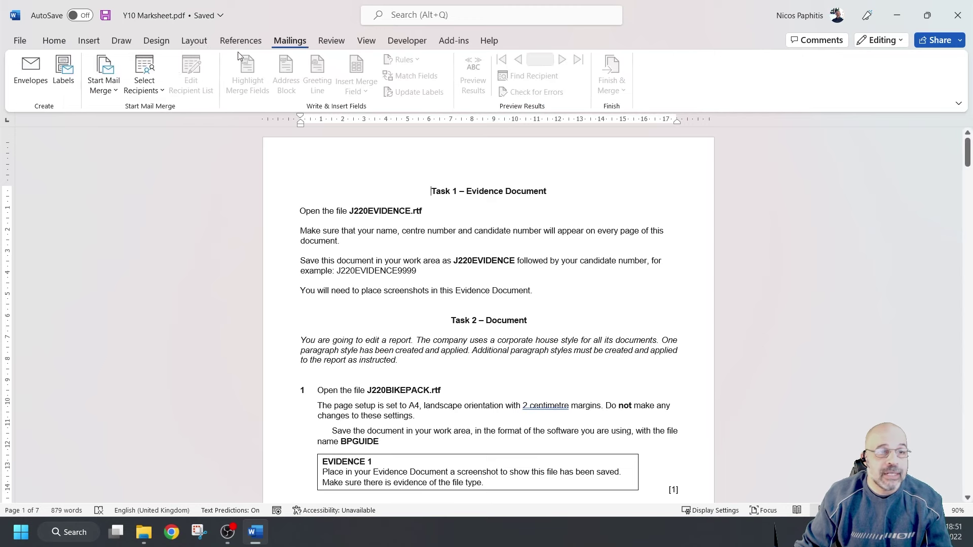
{"action": "left_click", "coordinate": [144, 74]}
{"action": "left_click", "coordinate": [104, 76]}
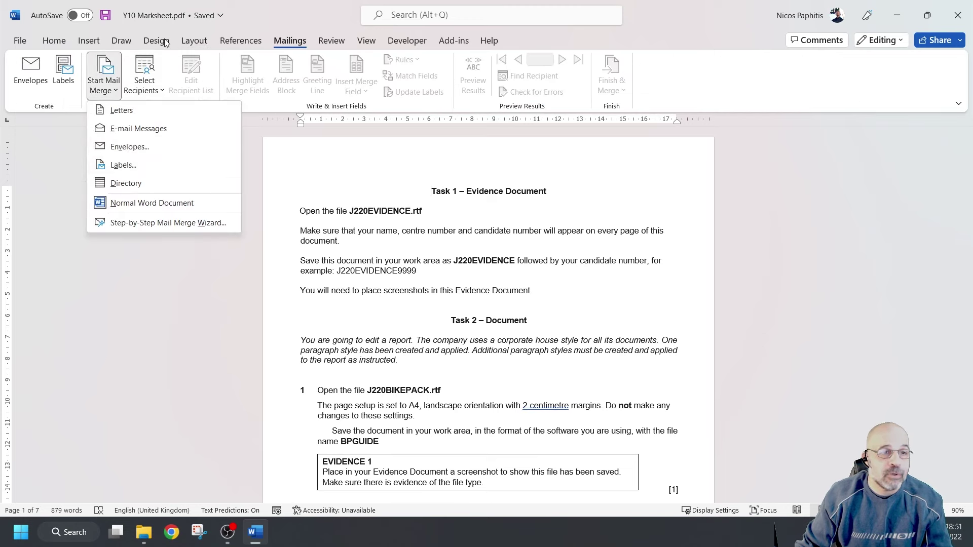
{"action": "left_click", "coordinate": [104, 71]}
{"action": "left_click", "coordinate": [145, 74]}
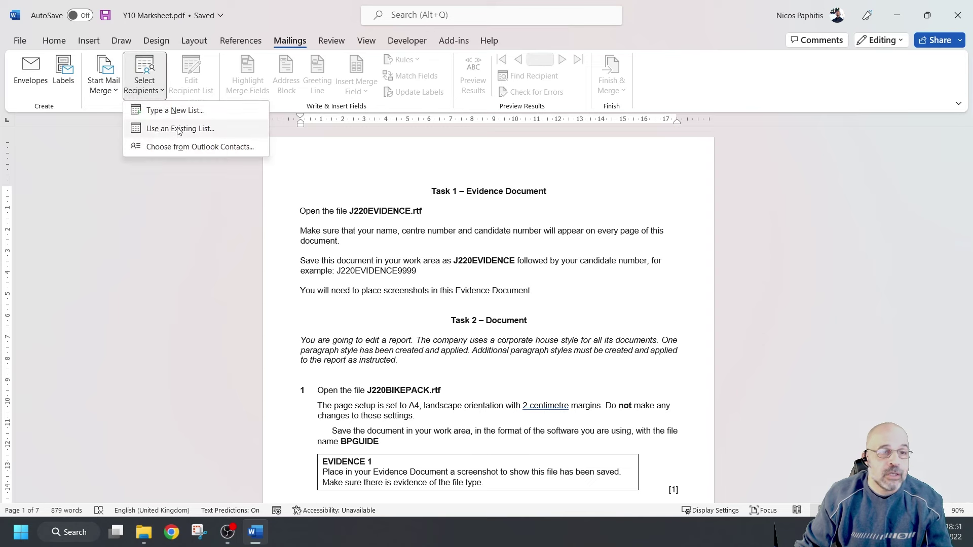
{"action": "left_click", "coordinate": [178, 129]}
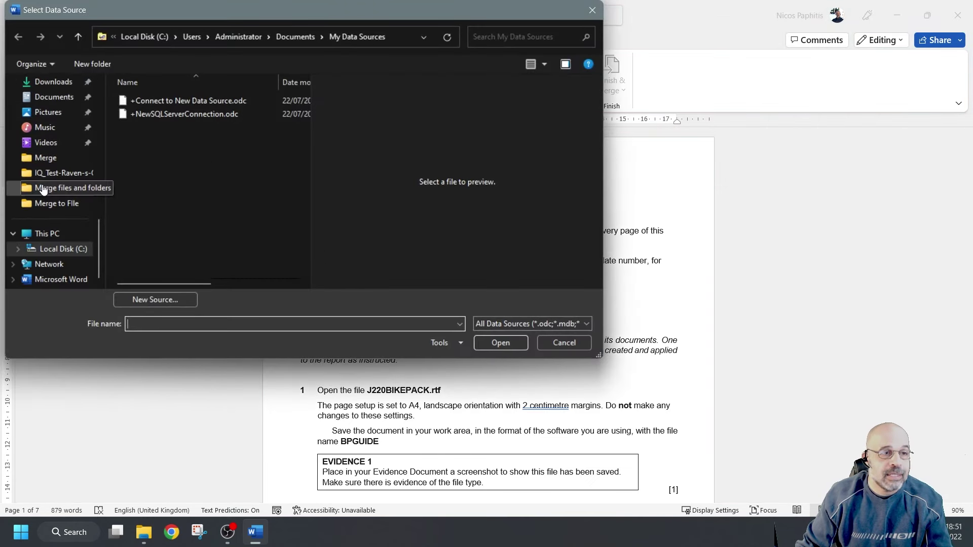
{"action": "scroll", "coordinate": [44, 189], "scroll_direction": "up", "scroll_amount": 1}
{"action": "left_click", "coordinate": [45, 188]}
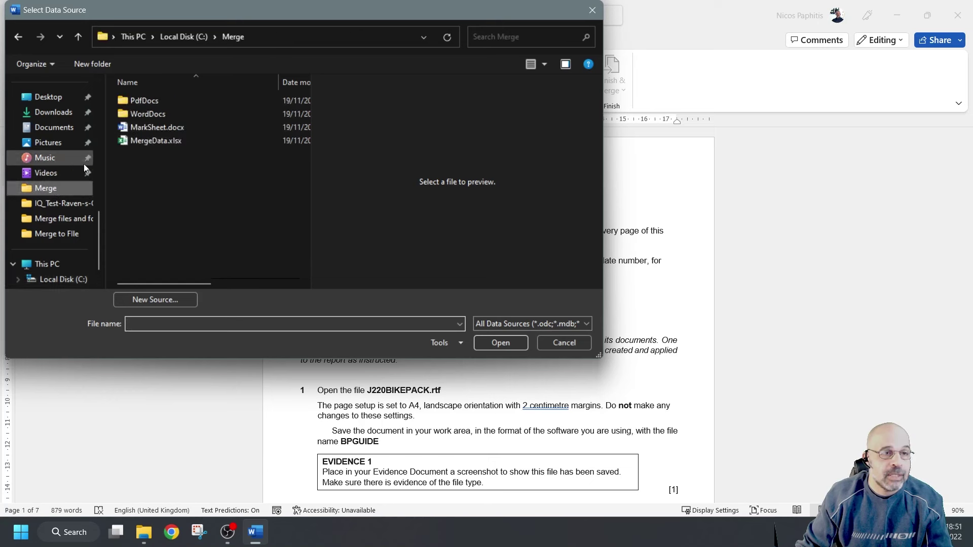
{"action": "double_click", "coordinate": [163, 138]}
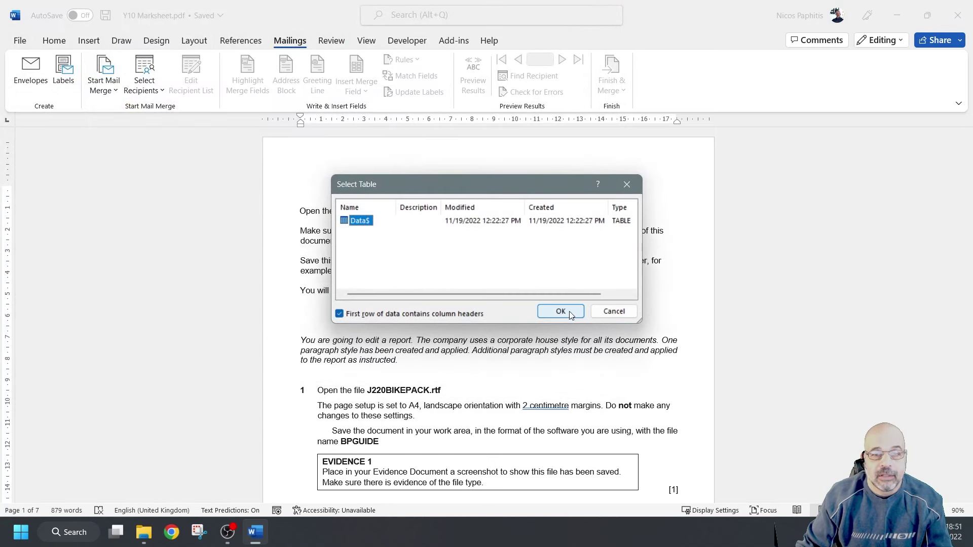
{"action": "left_click", "coordinate": [560, 311]}
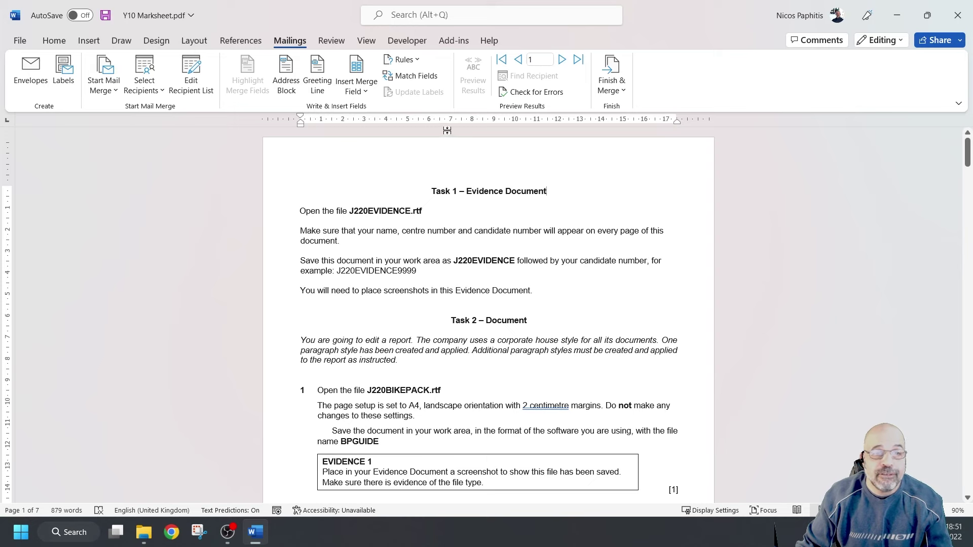
Step: Insert the Full_Name merge field on its own line above the "Task 1 – Evidence Document" heading
{"action": "scroll", "coordinate": [418, 188], "scroll_direction": "down", "scroll_amount": 6}
{"action": "scroll", "coordinate": [569, 87], "scroll_direction": "down", "scroll_amount": 4}
{"action": "scroll", "coordinate": [569, 87], "scroll_direction": "up", "scroll_amount": 8}
{"action": "scroll", "coordinate": [531, 166], "scroll_direction": "up", "scroll_amount": 5}
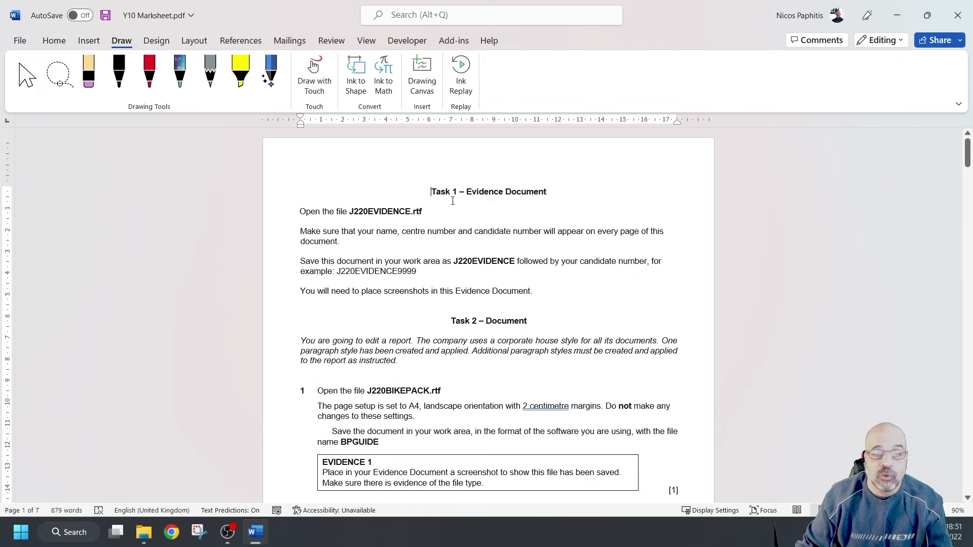
{"action": "scroll", "coordinate": [355, 172], "scroll_direction": "up", "scroll_amount": 1}
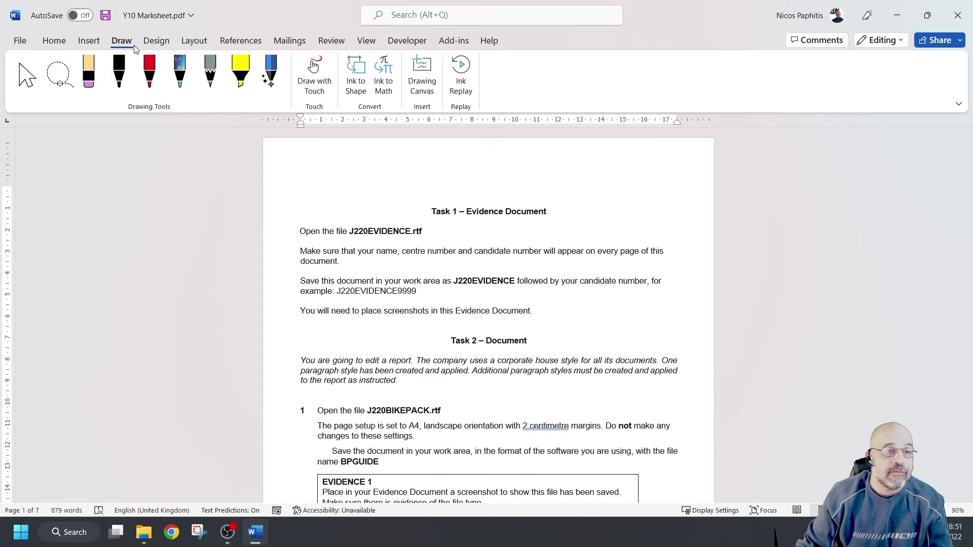
{"action": "scroll", "coordinate": [289, 41], "scroll_direction": "down", "scroll_amount": 2}
{"action": "left_click", "coordinate": [289, 40]}
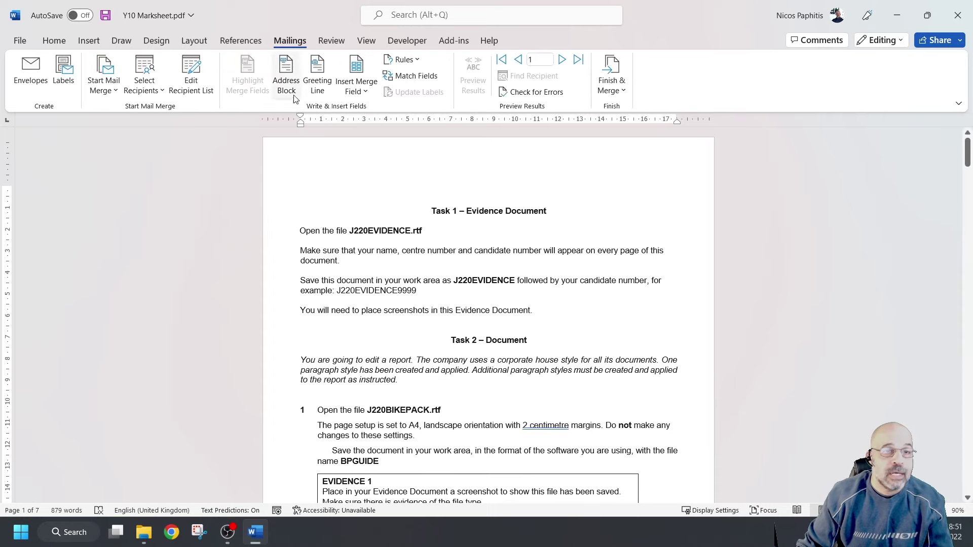
{"action": "left_click", "coordinate": [356, 84]}
{"action": "left_click", "coordinate": [383, 111]}
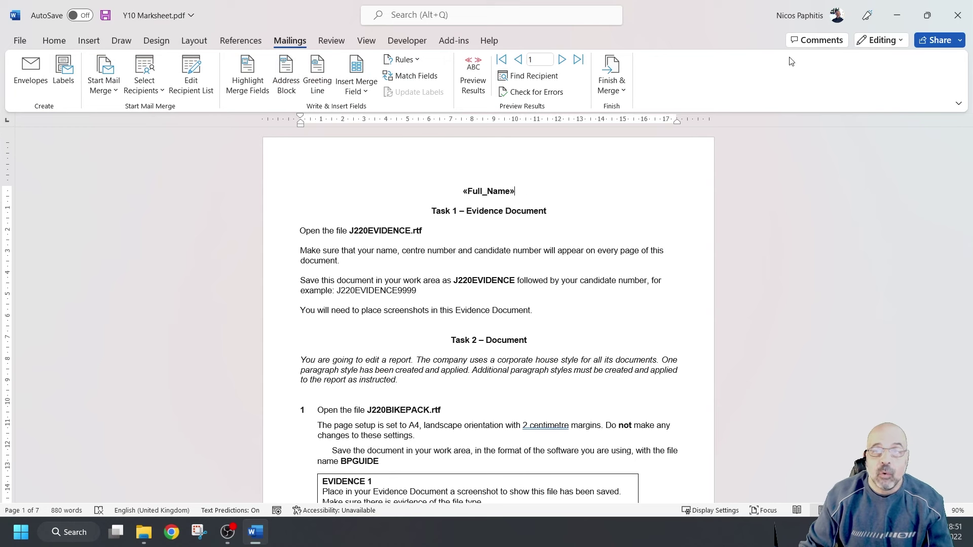
Step: Restore the marksheet window, place it beside the PdfDocs and WordDocs folder windows, and run the mail merge macro
{"action": "left_click", "coordinate": [927, 15]}
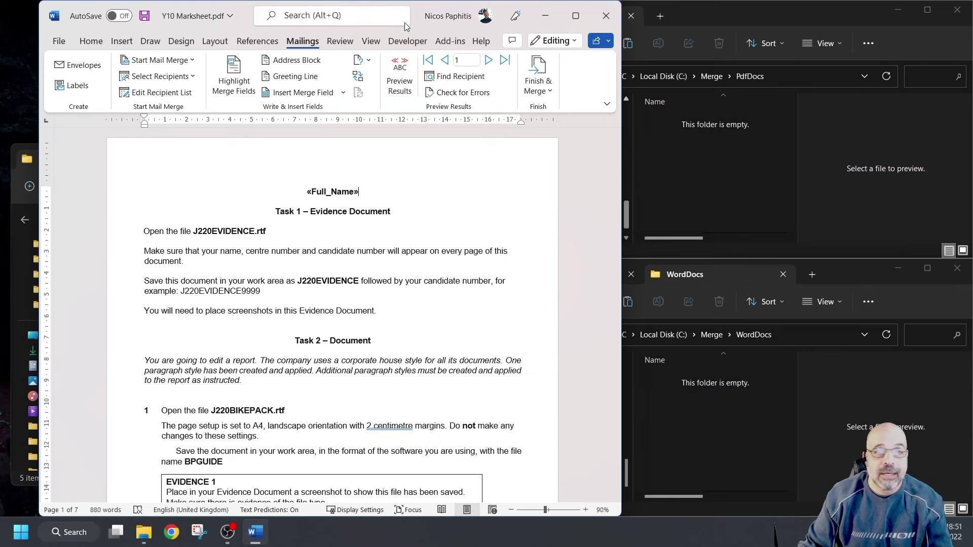
{"action": "left_click_drag", "start_coordinate": [251, 17], "coordinate": [180, 26]}
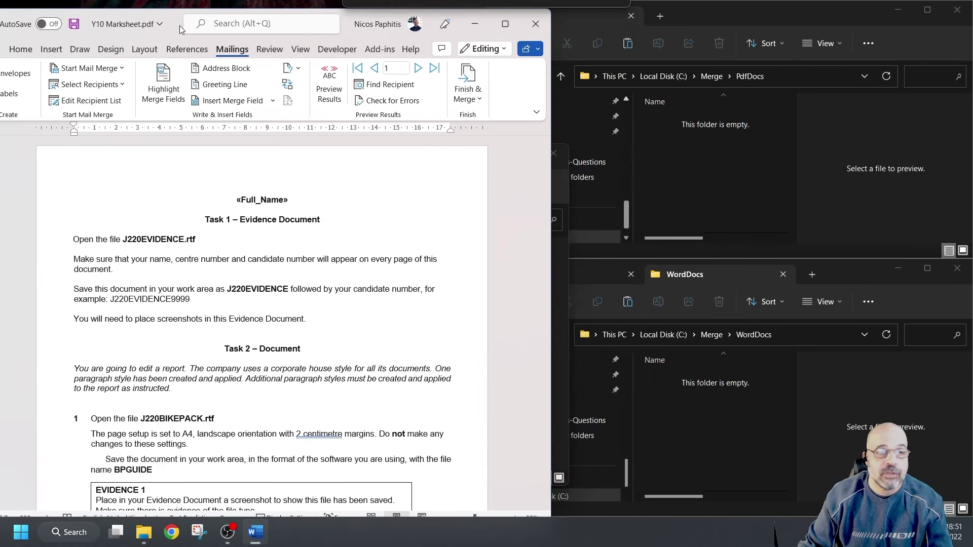
{"action": "left_click", "coordinate": [336, 49]}
{"action": "left_click_drag", "start_coordinate": [108, 34], "coordinate": [134, 31]}
{"action": "left_click", "coordinate": [49, 77]}
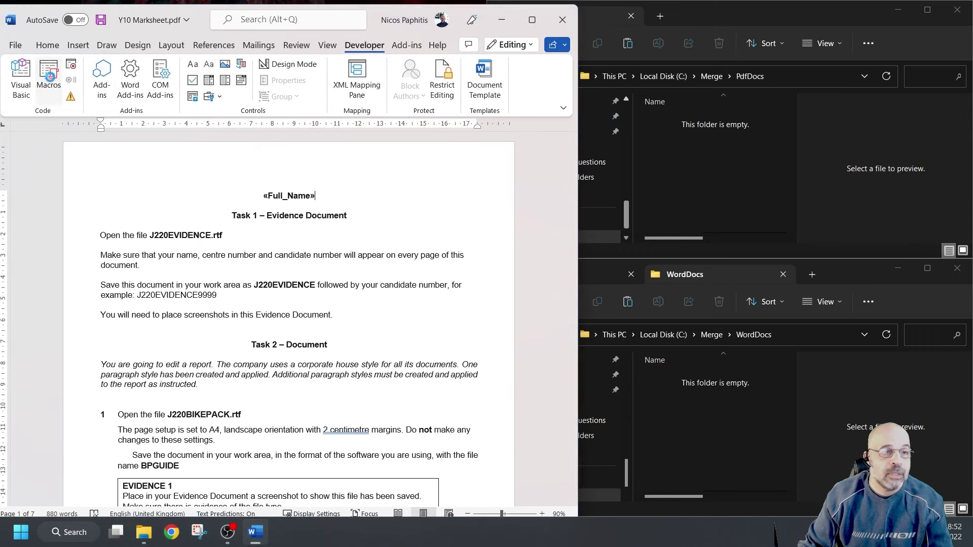
{"action": "left_click", "coordinate": [399, 180]}
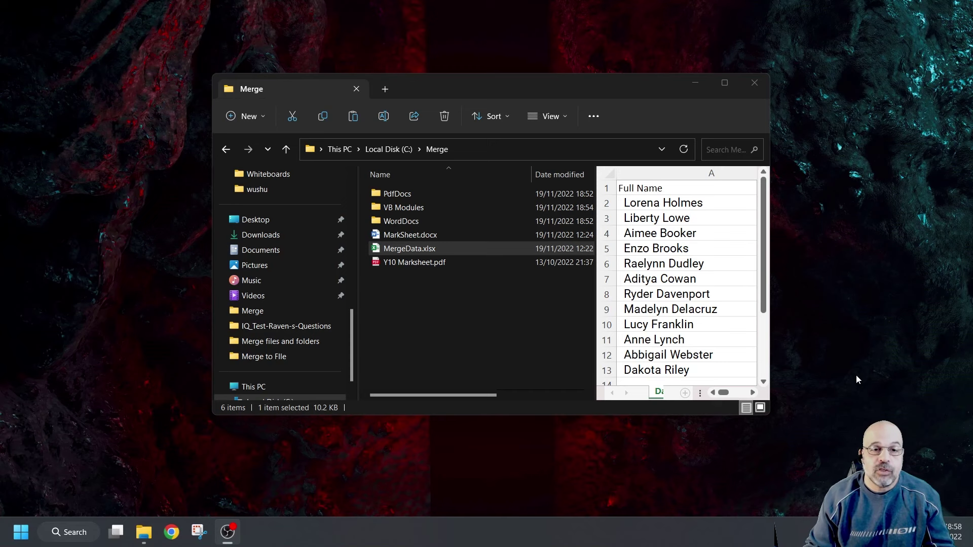
Step: Examine the PdfDocs and WordDocs output folders and the location of their parent Merge folder on Local Disk (C:)
{"action": "left_click", "coordinate": [425, 192]}
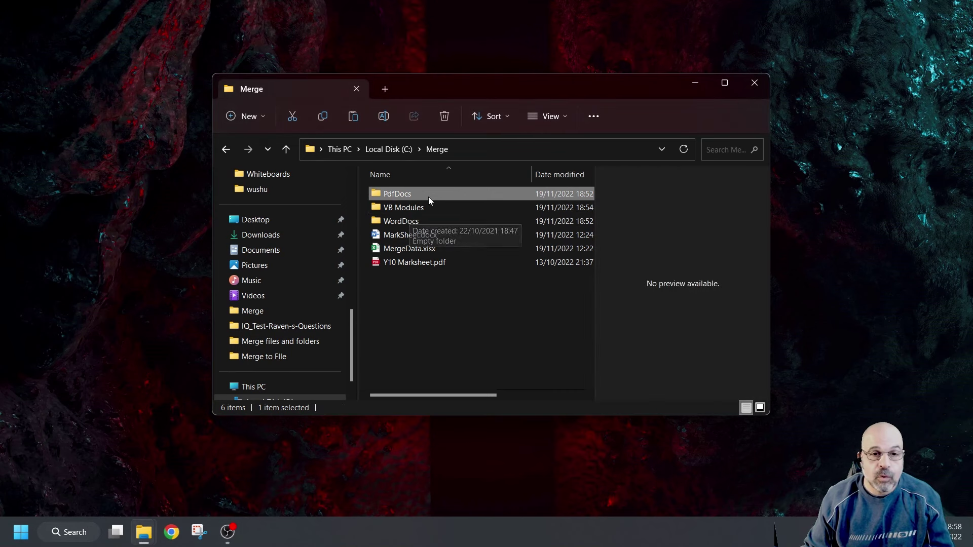
{"action": "left_click", "coordinate": [410, 222], "text": "ctrl"}
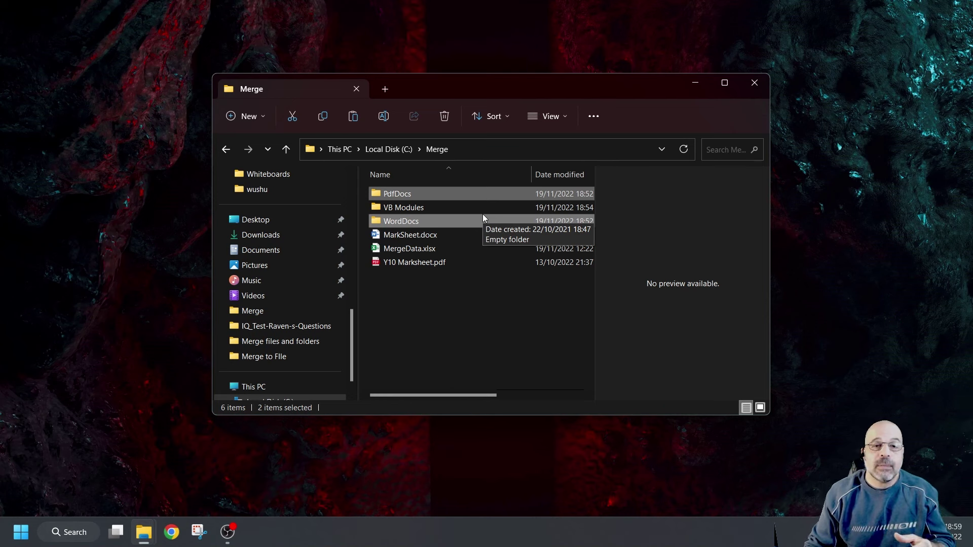
{"action": "left_click", "coordinate": [386, 149]}
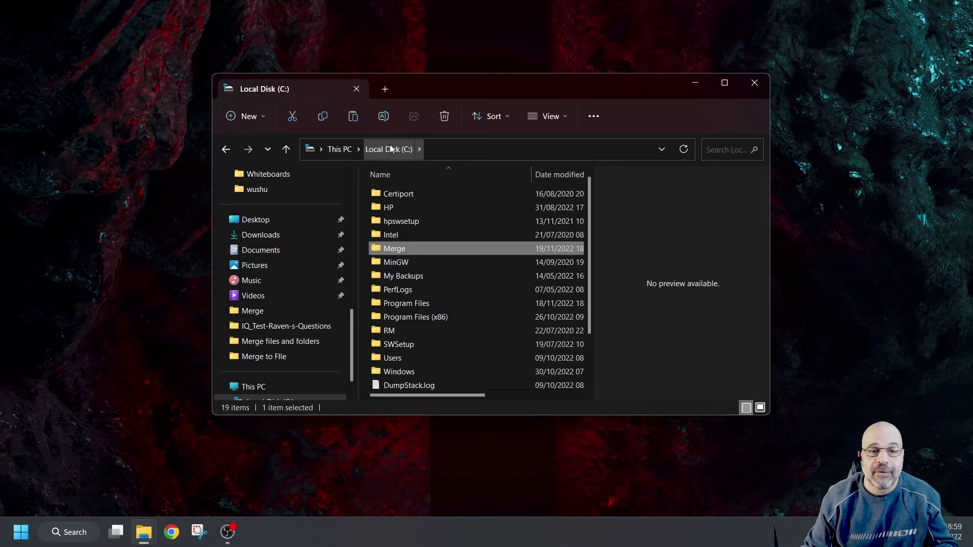
{"action": "double_click", "coordinate": [394, 249]}
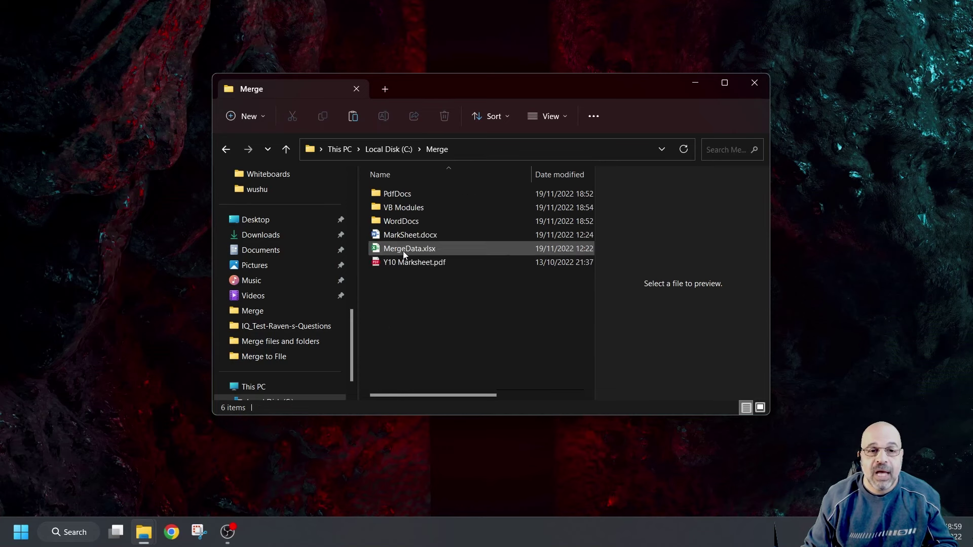
{"action": "left_click", "coordinate": [399, 193]}
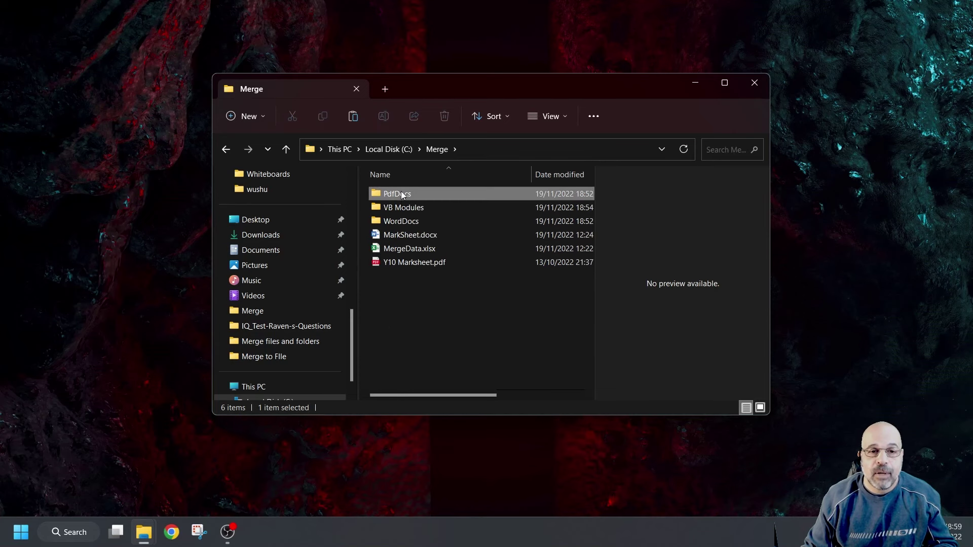
{"action": "left_click", "coordinate": [407, 222], "text": "ctrl"}
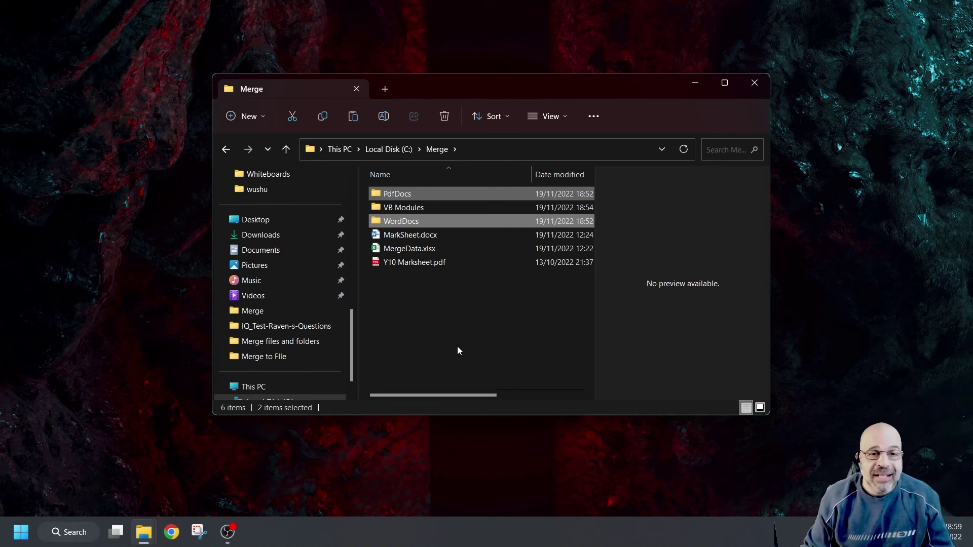
{"action": "left_click", "coordinate": [387, 149]}
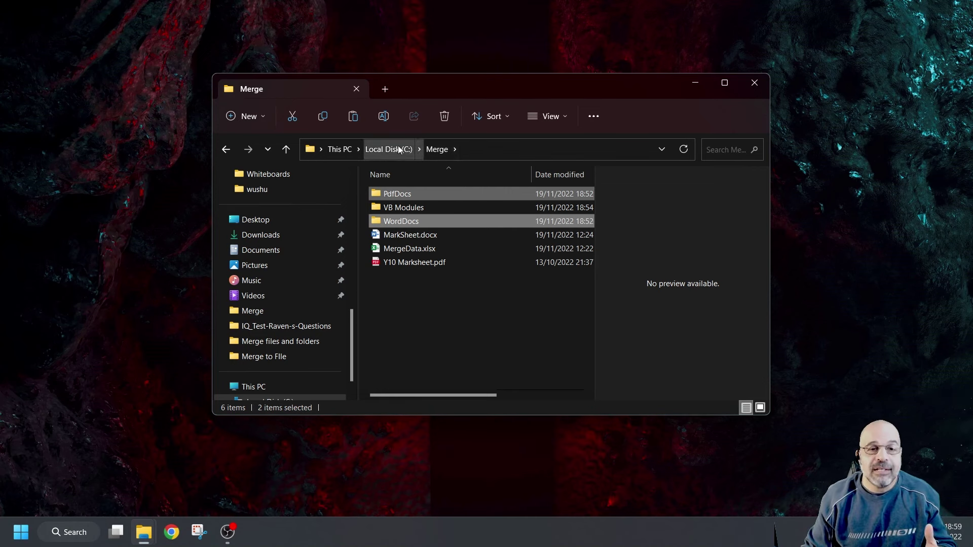
{"action": "double_click", "coordinate": [394, 248]}
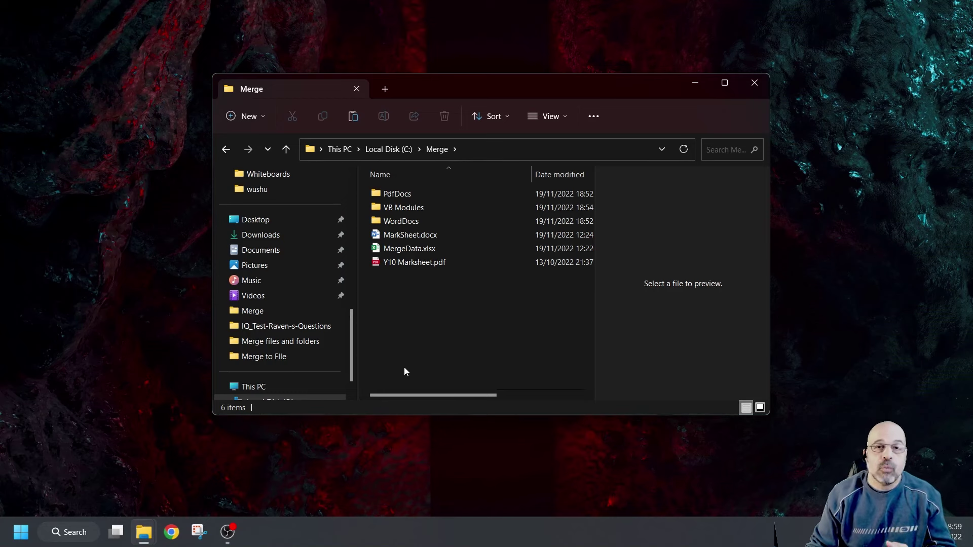
{"action": "left_click_drag", "start_coordinate": [354, 339], "coordinate": [345, 377]}
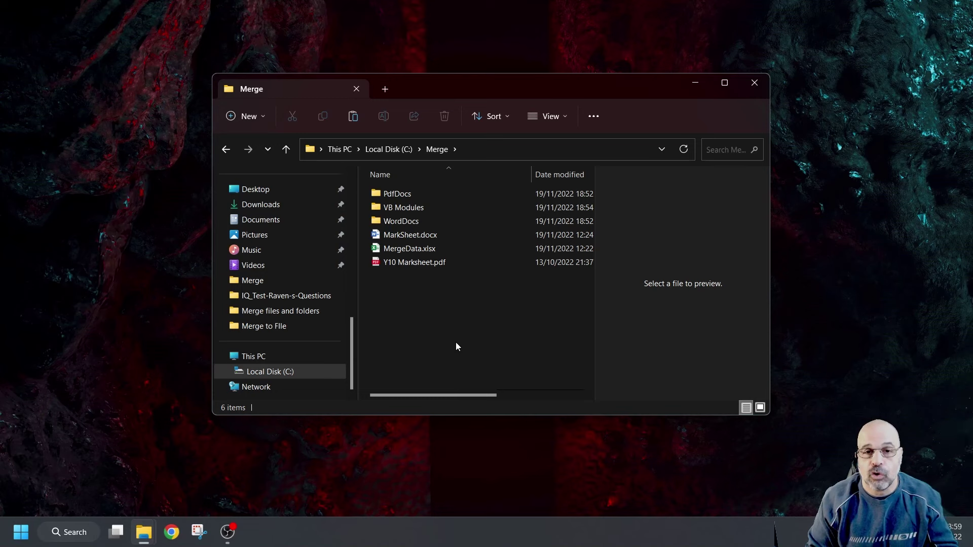
{"action": "left_click", "coordinate": [420, 192]}
{"action": "left_click", "coordinate": [420, 223], "text": "ctrl"}
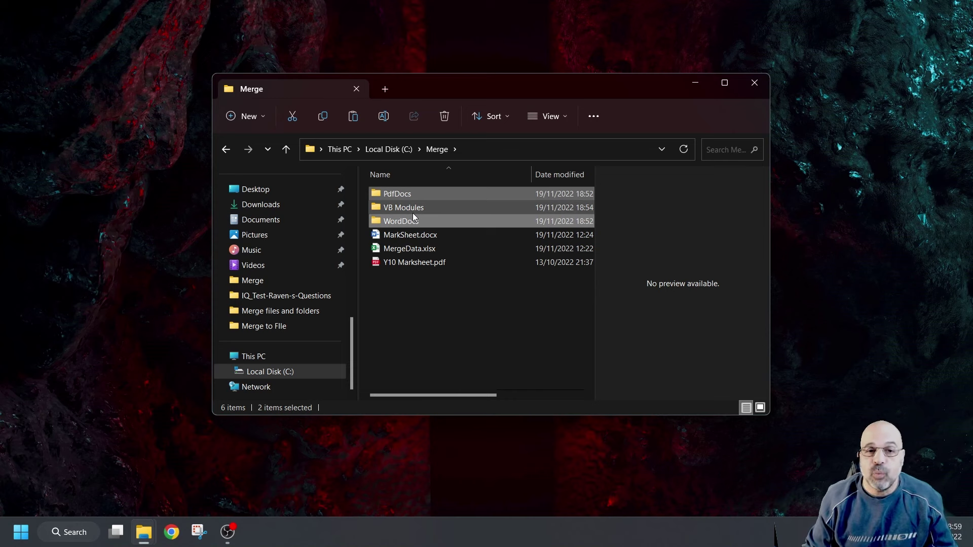
{"action": "left_click", "coordinate": [424, 299]}
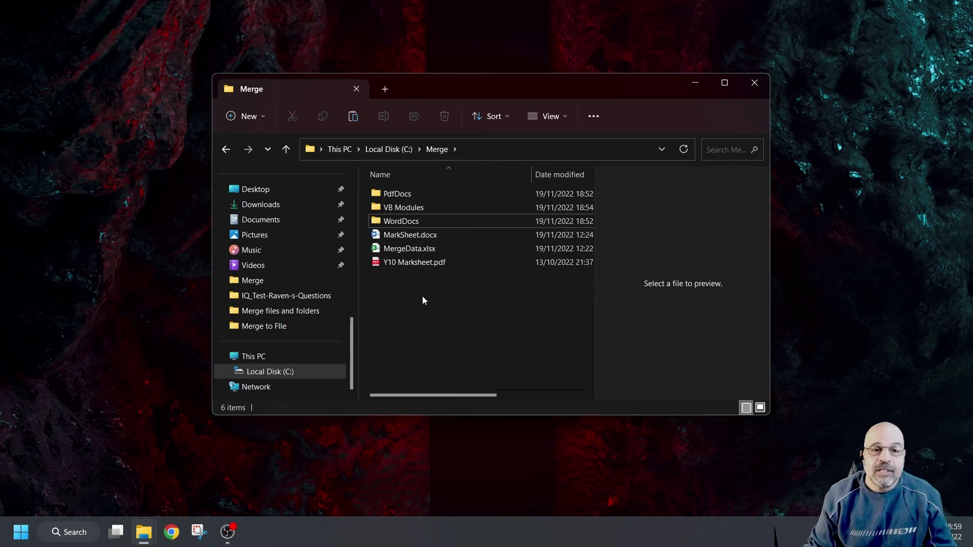
Step: Look at the module files in the VB Modules folder and return to the Merge folder
{"action": "left_click", "coordinate": [417, 208]}
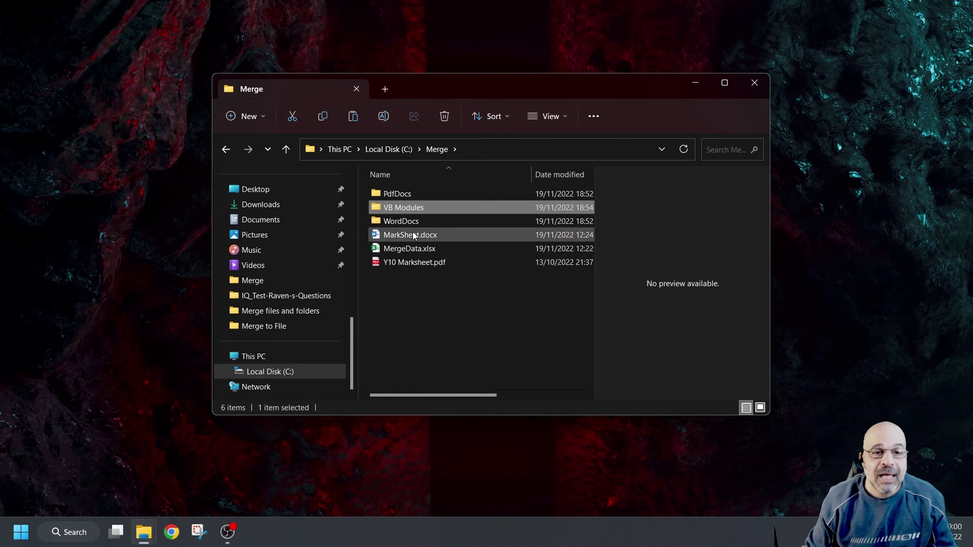
{"action": "double_click", "coordinate": [421, 205]}
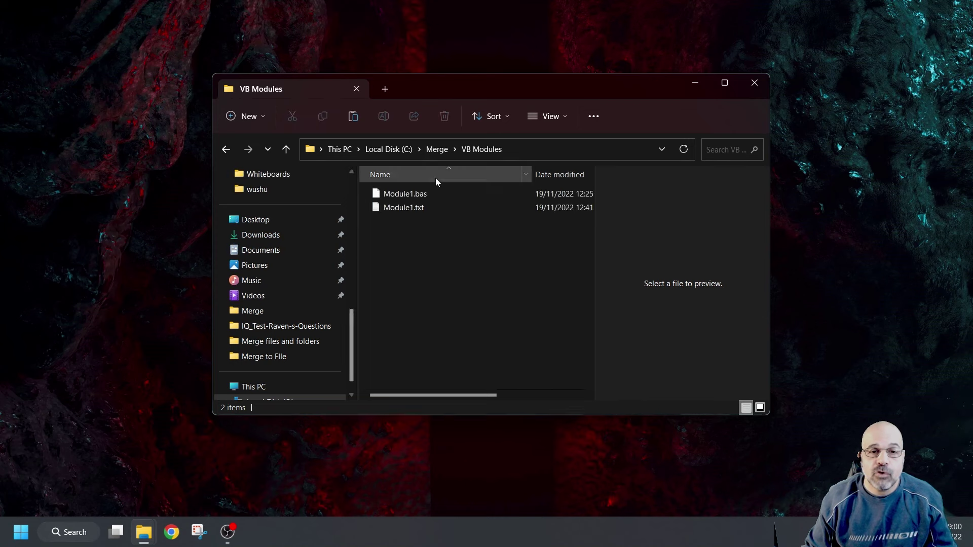
{"action": "left_click", "coordinate": [447, 157]}
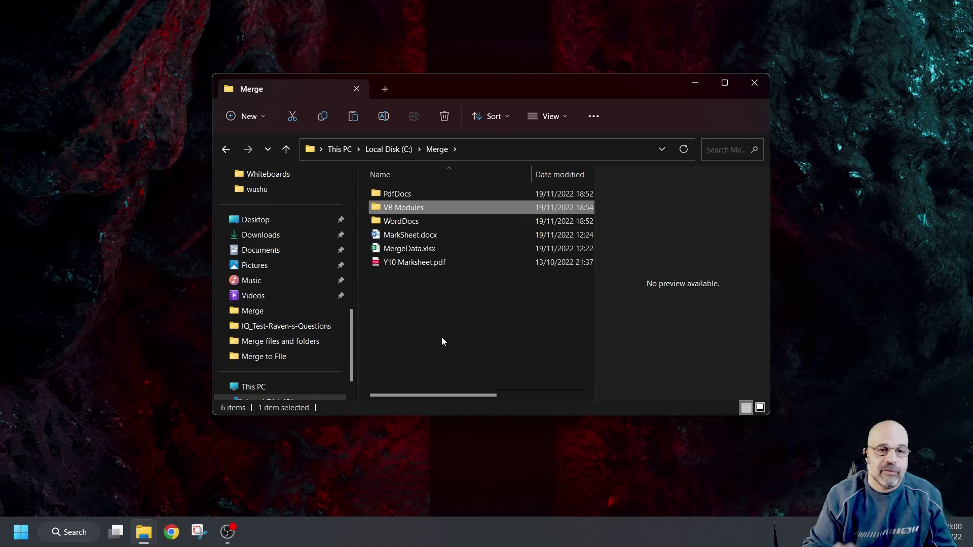
Step: Preview the two source marksheets, MarkSheet.docx and Y10 Marksheet.pdf, in the Merge folder
{"action": "left_click", "coordinate": [407, 236]}
{"action": "left_click", "coordinate": [419, 263], "text": "ctrl"}
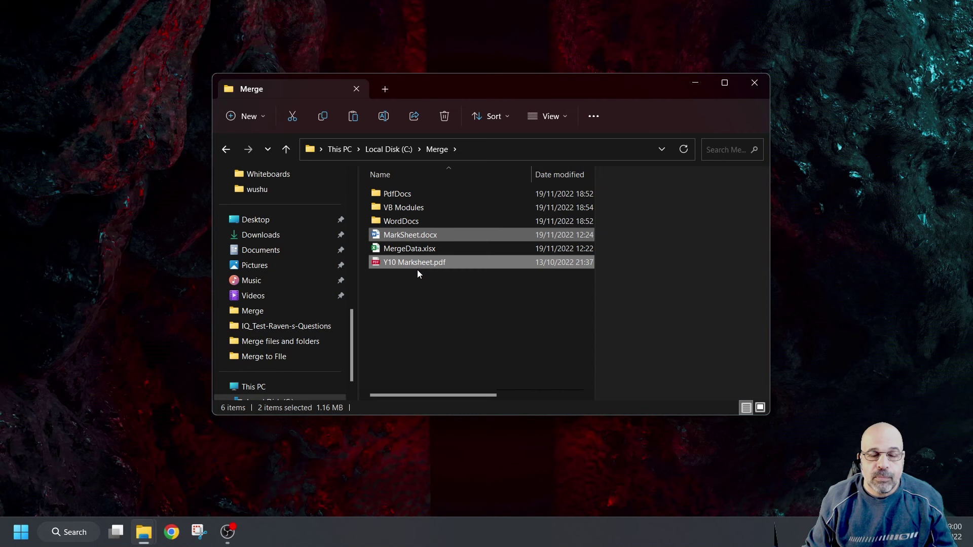
{"action": "left_click", "coordinate": [418, 234]}
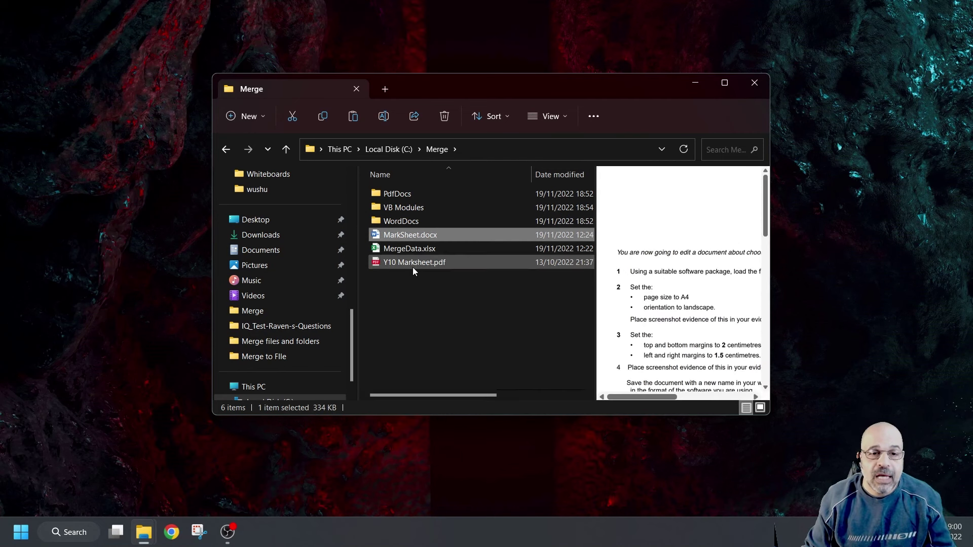
{"action": "left_click", "coordinate": [409, 263]}
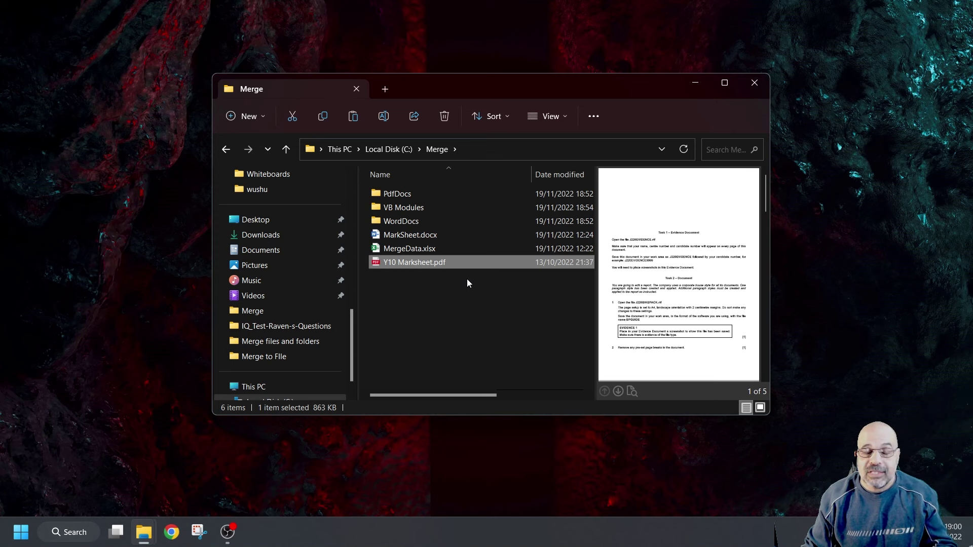
Step: Open the MergeData.xlsx workbook in Excel from the Merge folder
{"action": "left_click", "coordinate": [393, 251]}
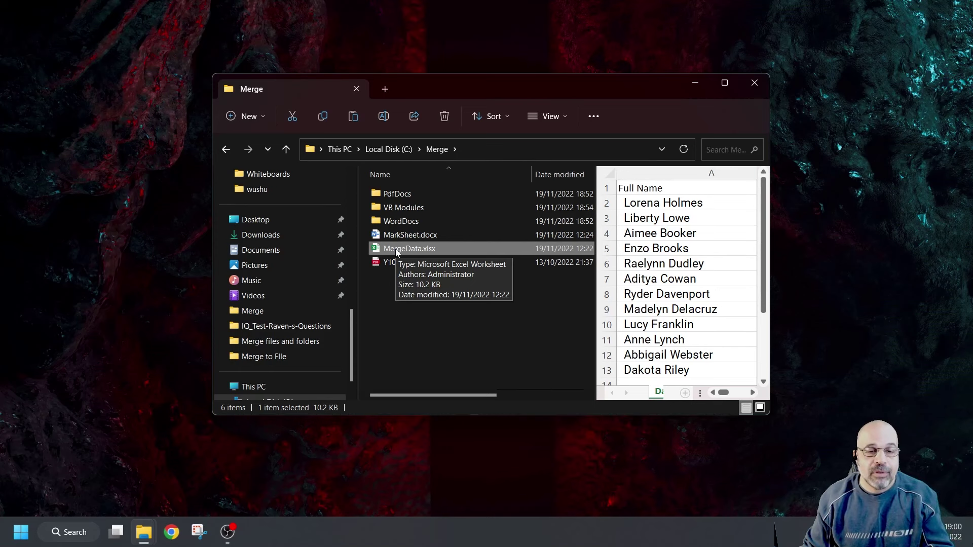
{"action": "double_click", "coordinate": [395, 249]}
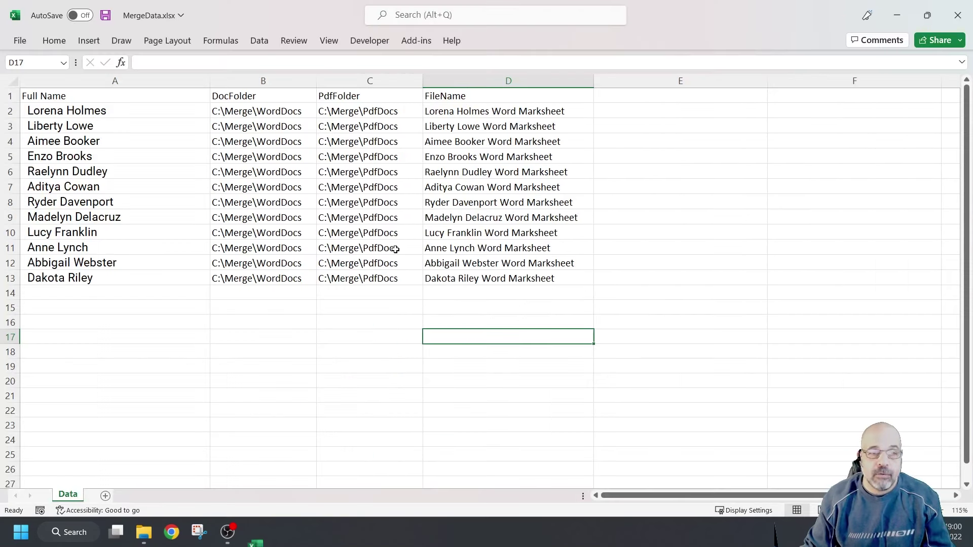
Step: Examine the Full Name column on the Data sheet, including its header and the entries in A2:A13
{"action": "left_click", "coordinate": [83, 97]}
{"action": "key", "text": "ctrl+space"}
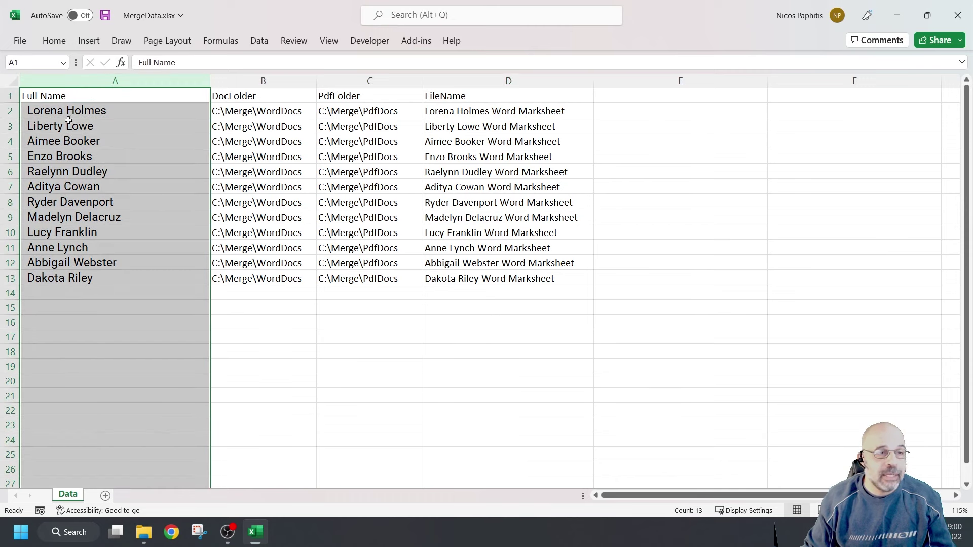
{"action": "left_click", "coordinate": [53, 97]}
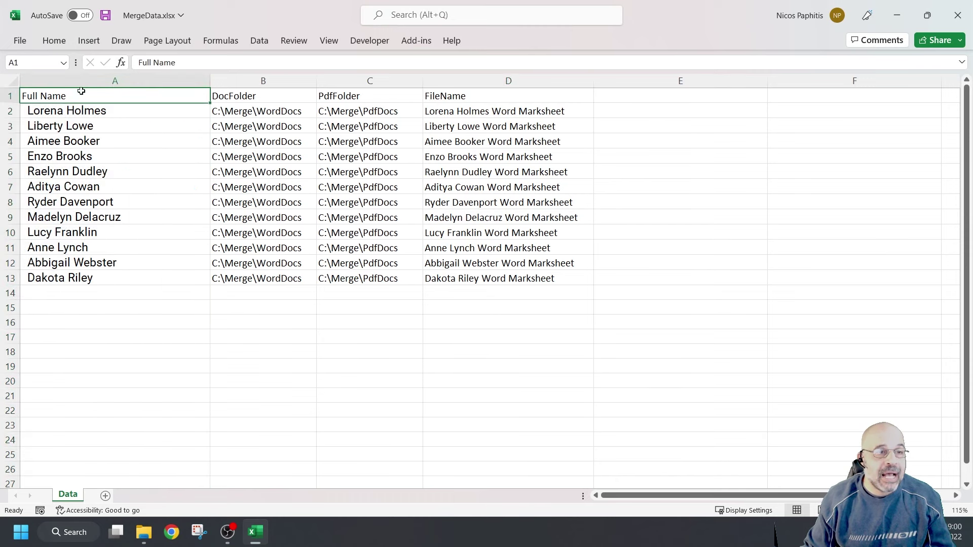
{"action": "left_click_drag", "start_coordinate": [76, 113], "coordinate": [76, 278]}
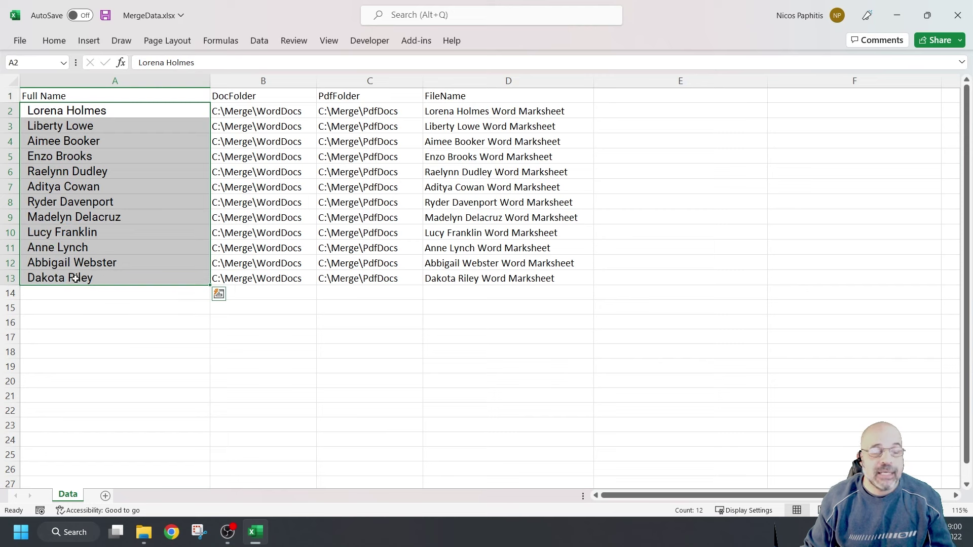
Step: Review the three additional merge columns and their headers: DocFolder, PdfFolder and FileName
{"action": "left_click_drag", "start_coordinate": [261, 80], "coordinate": [485, 84]}
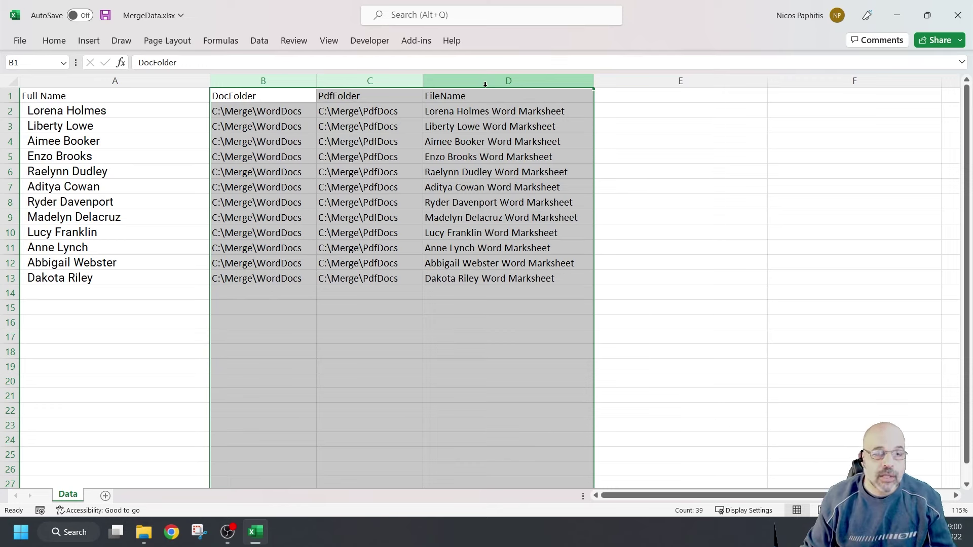
{"action": "left_click", "coordinate": [273, 129]}
{"action": "left_click_drag", "start_coordinate": [234, 95], "coordinate": [478, 90]}
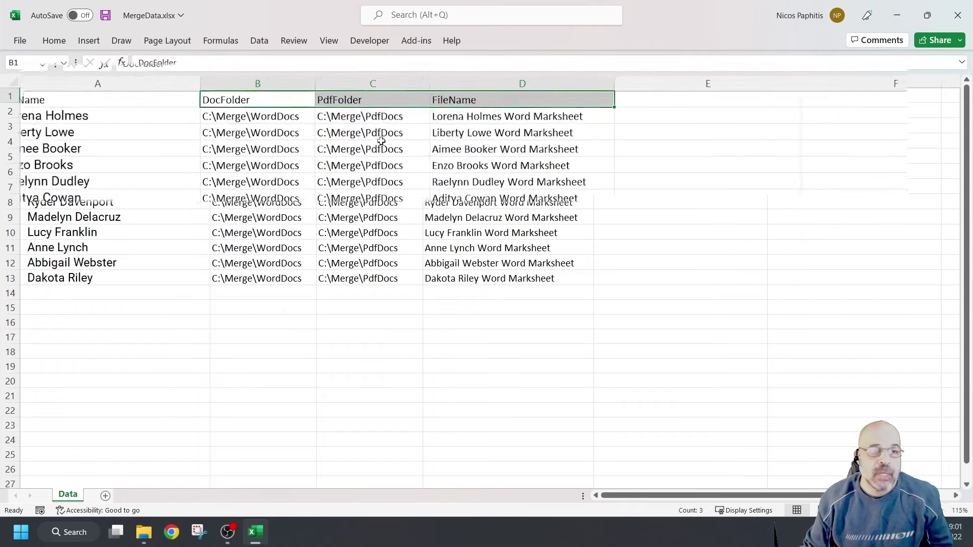
{"action": "left_click", "coordinate": [295, 96]}
{"action": "left_click", "coordinate": [369, 90]}
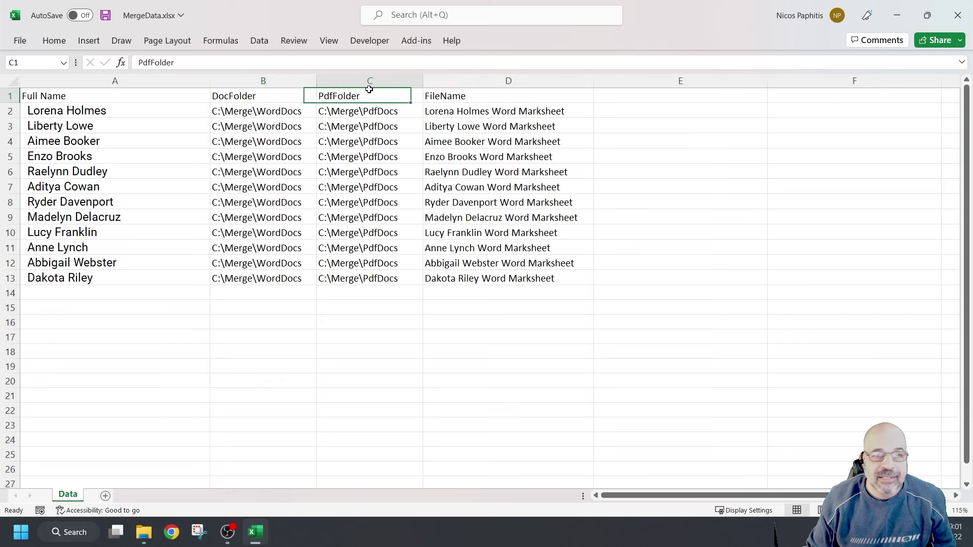
{"action": "left_click", "coordinate": [465, 94]}
{"action": "left_click", "coordinate": [250, 94]}
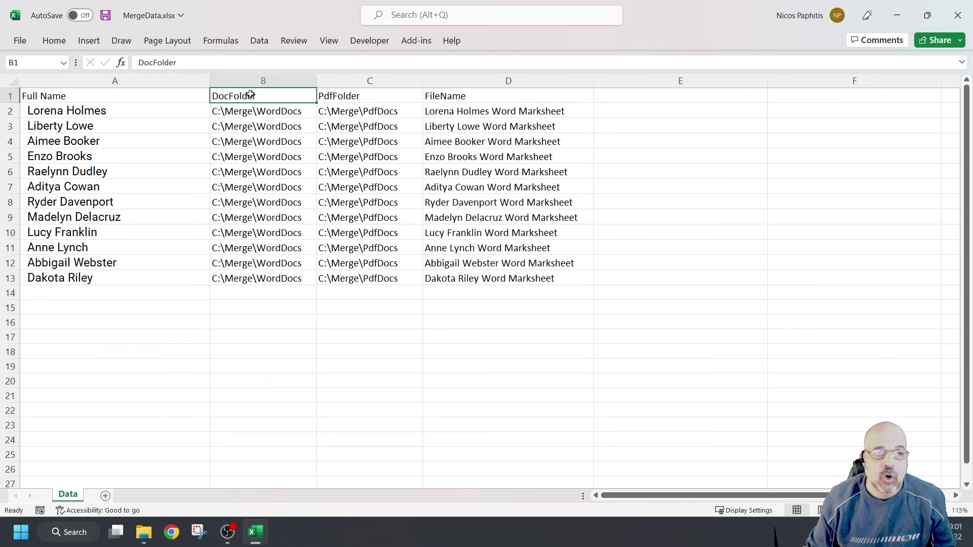
{"action": "left_click", "coordinate": [343, 95]}
{"action": "left_click", "coordinate": [451, 96]}
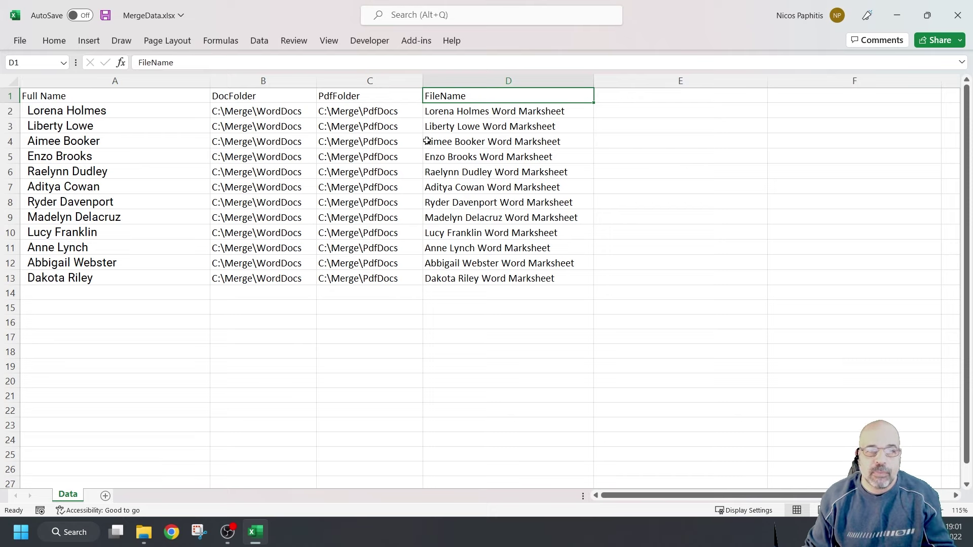
Step: Inspect the folder paths in the DocFolder and PdfFolder columns and the formula-built names in the FileName column
{"action": "left_click", "coordinate": [251, 96]}
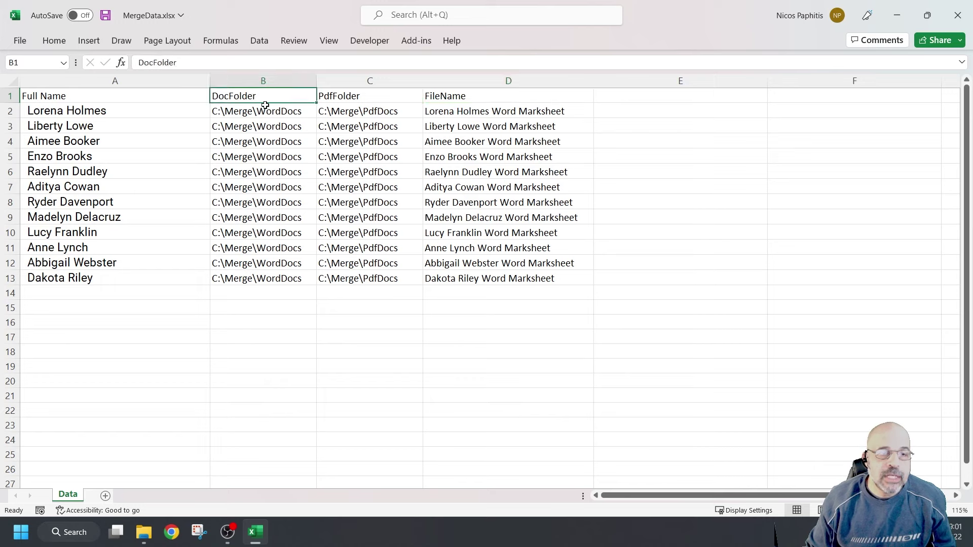
{"action": "left_click", "coordinate": [270, 111]}
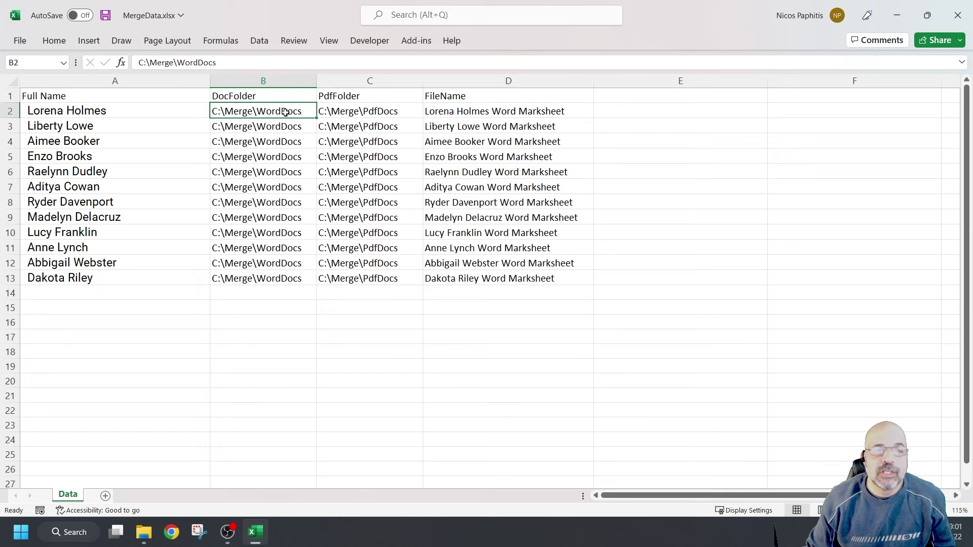
{"action": "double_click", "coordinate": [339, 96]}
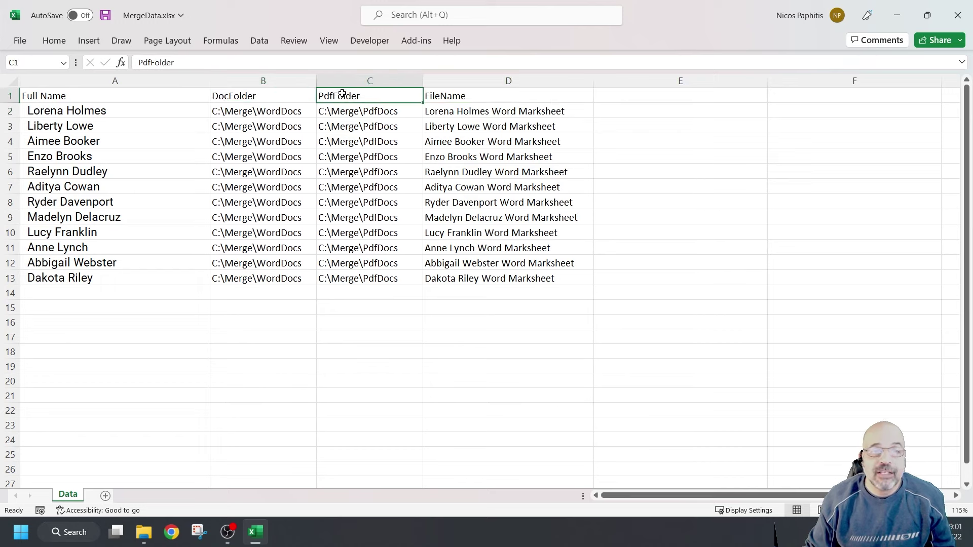
{"action": "left_click", "coordinate": [373, 83]}
{"action": "left_click", "coordinate": [508, 82]}
{"action": "left_click", "coordinate": [482, 96]}
{"action": "left_click_drag", "start_coordinate": [479, 109], "coordinate": [479, 273]}
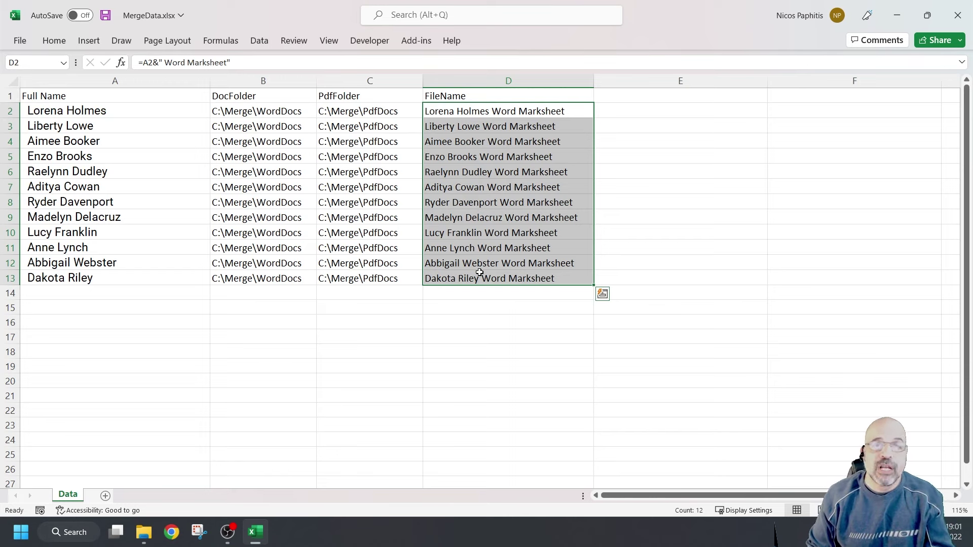
Step: Clear the contents of B2:D13, keeping the DocFolder, PdfFolder and FileName headers
{"action": "left_click", "coordinate": [324, 317]}
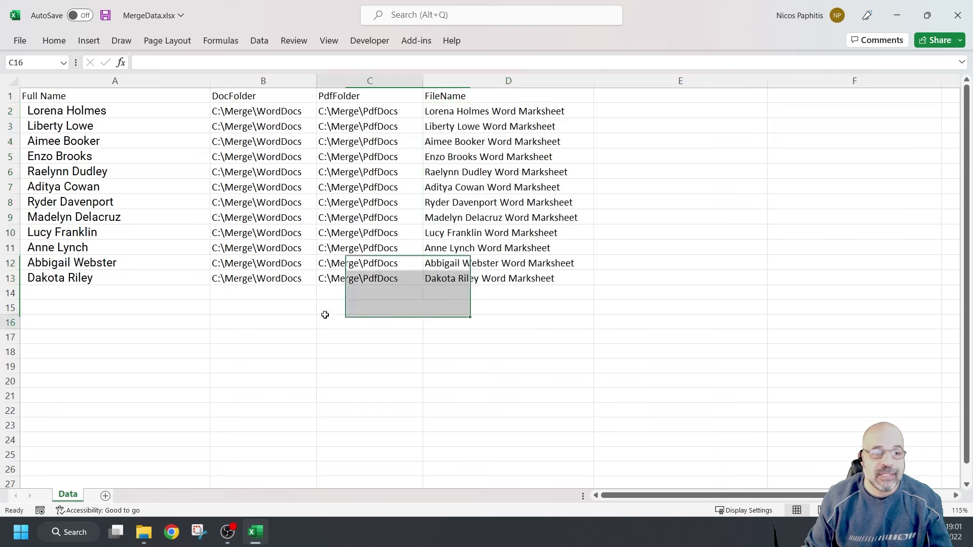
{"action": "left_click_drag", "start_coordinate": [238, 111], "coordinate": [540, 269]}
{"action": "key", "text": "Delete"}
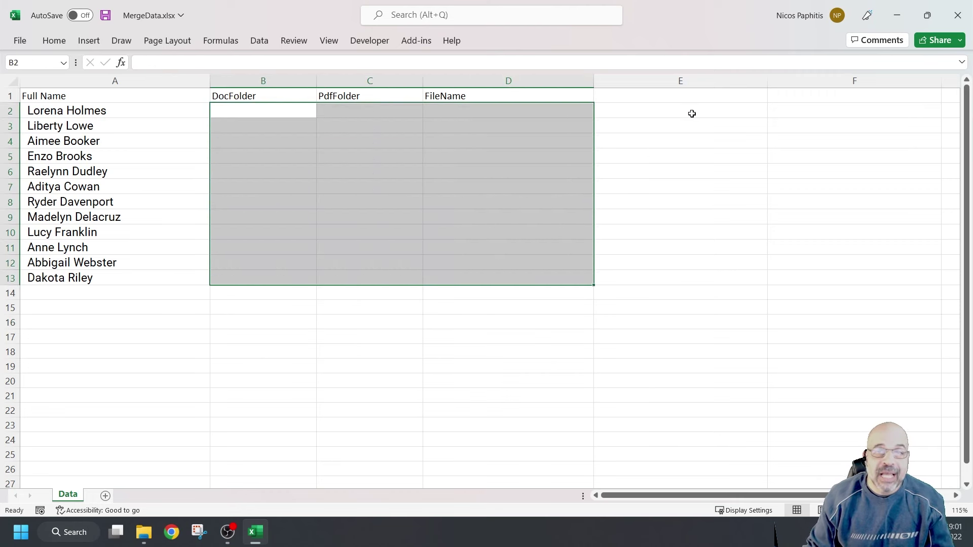
{"action": "left_click", "coordinate": [662, 79]}
{"action": "left_click", "coordinate": [784, 76]}
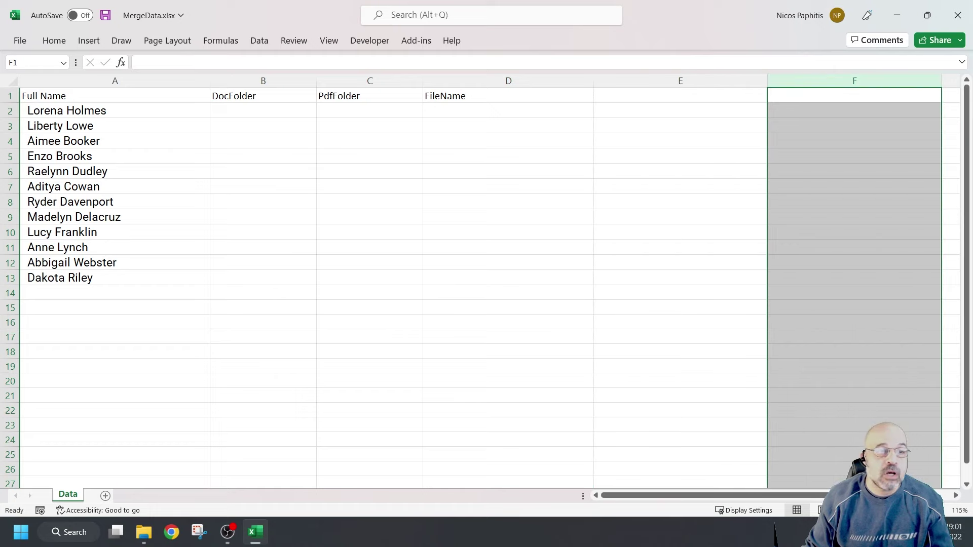
{"action": "left_click", "coordinate": [124, 83]}
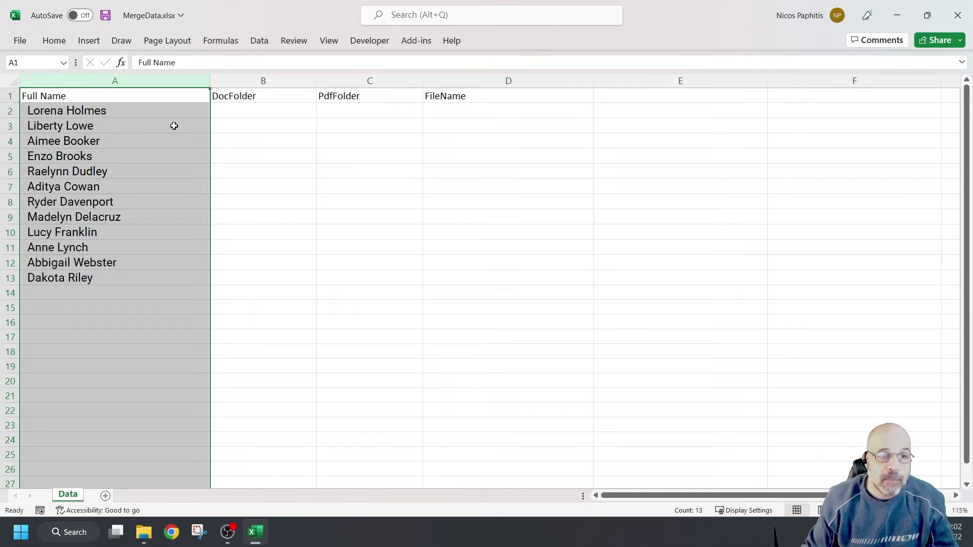
{"action": "left_click_drag", "start_coordinate": [246, 80], "coordinate": [482, 85]}
Step: Select cell B2 and arrange the workbook and the Merge folder window so both are visible
{"action": "left_click", "coordinate": [233, 110]}
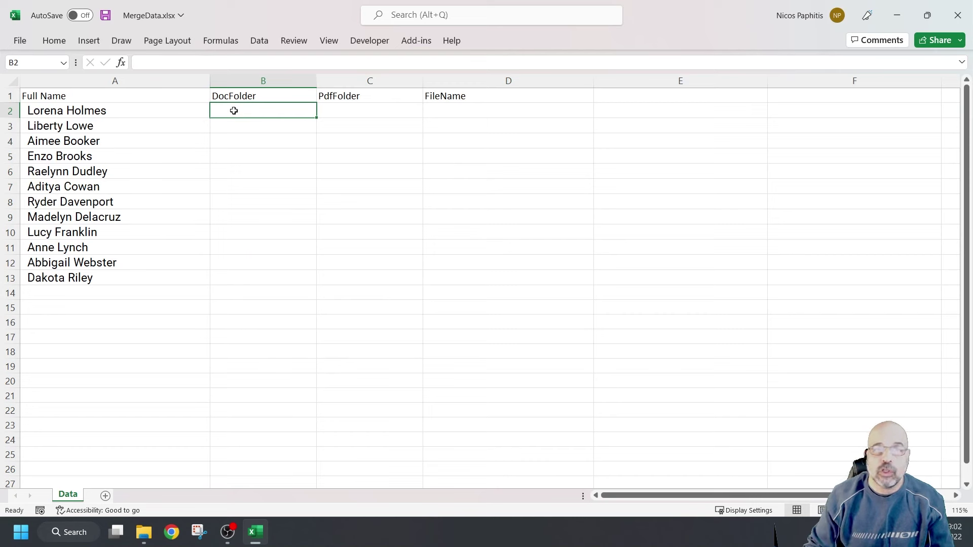
{"action": "left_click_drag", "start_coordinate": [660, 8], "coordinate": [613, 325]}
{"action": "left_click_drag", "start_coordinate": [558, 86], "coordinate": [575, 33]}
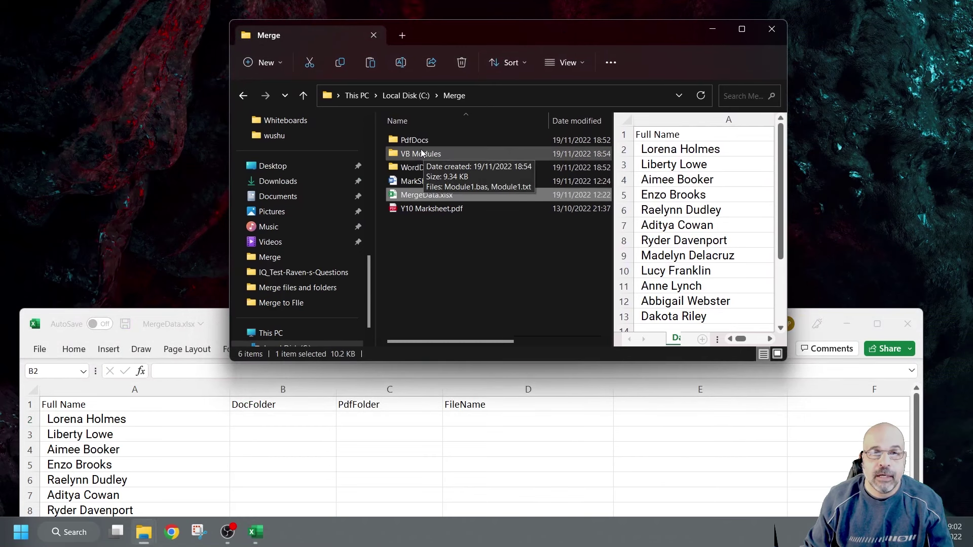
Step: Open the WordDocs folder in File Explorer and copy its full path, C:\Merge\WordDocs
{"action": "left_click", "coordinate": [423, 170]}
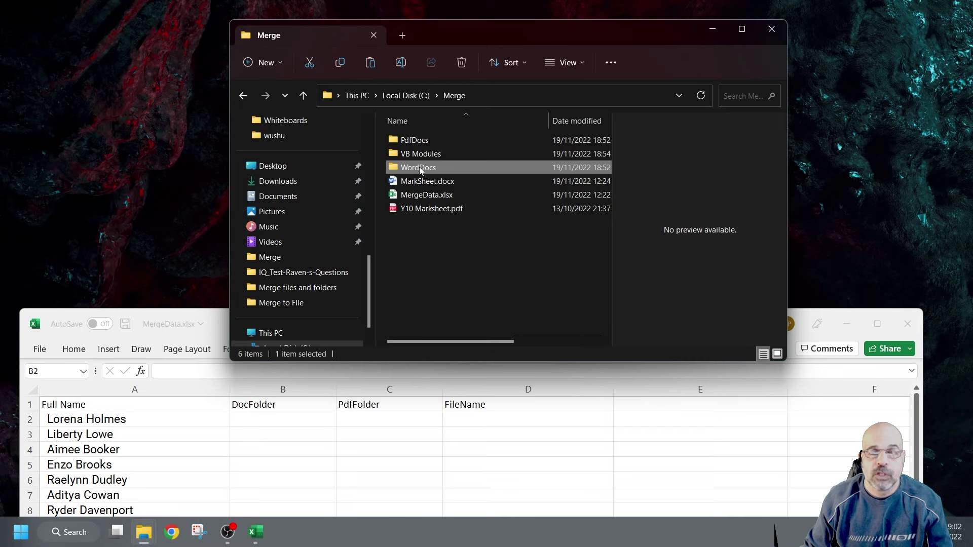
{"action": "double_click", "coordinate": [419, 169]}
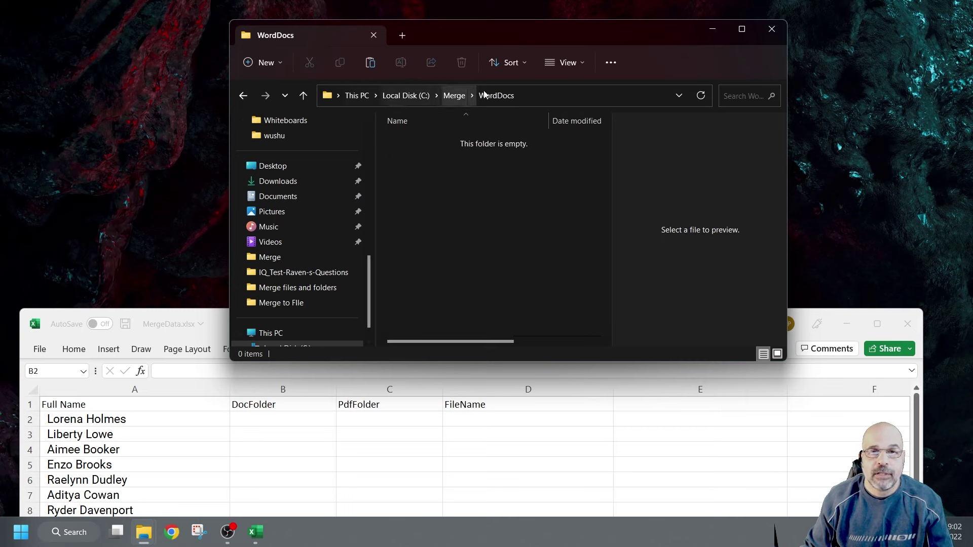
{"action": "left_click", "coordinate": [594, 95]}
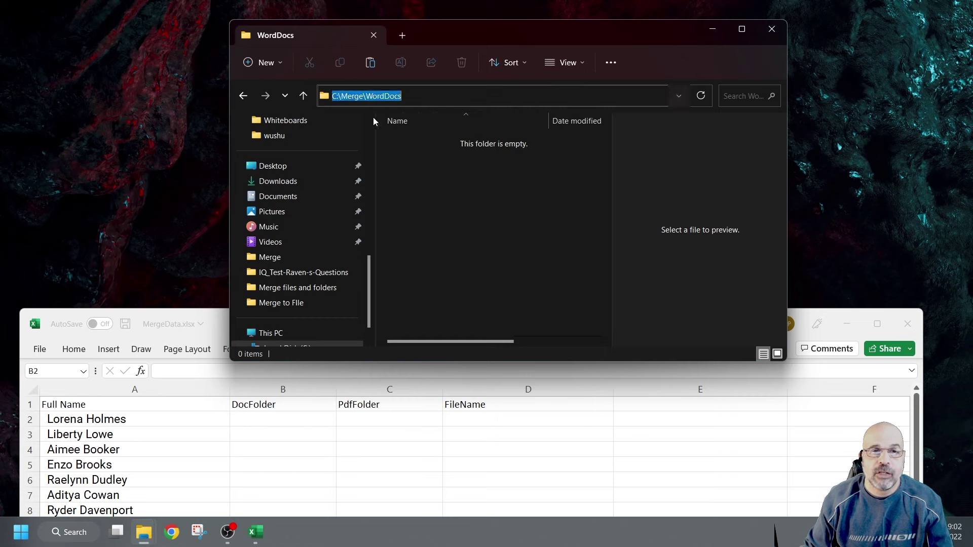
{"action": "left_click", "coordinate": [417, 101]}
{"action": "left_click_drag", "start_coordinate": [424, 95], "coordinate": [333, 100]}
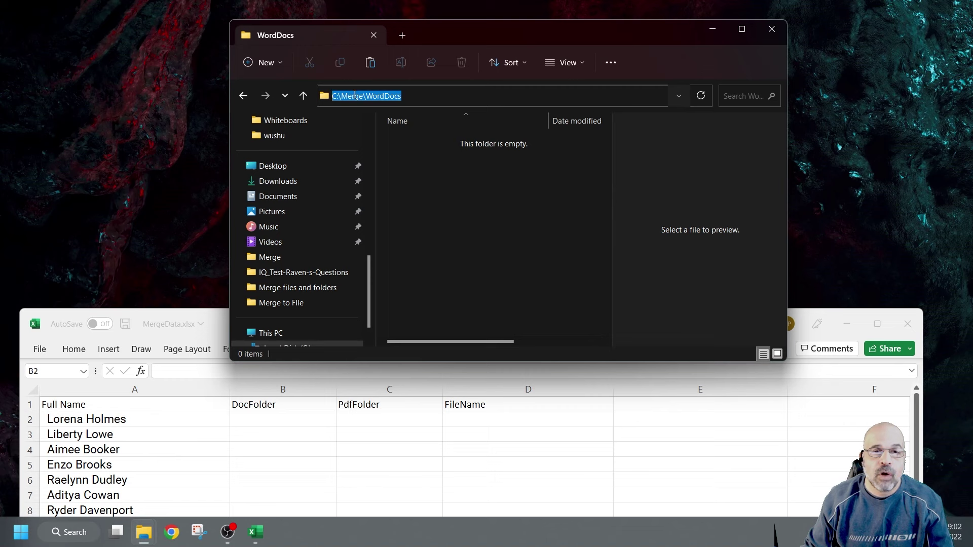
{"action": "right_click", "coordinate": [355, 95]}
{"action": "left_click", "coordinate": [388, 135]}
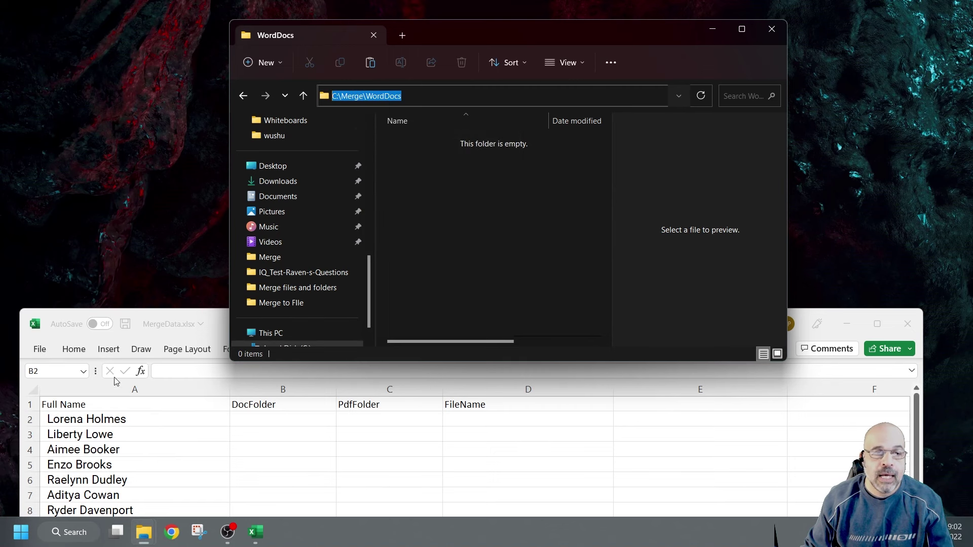
Step: Switch to the Excel workbook, paste the WordDocs path into B2 and fill it down to B13
{"action": "left_click", "coordinate": [221, 320]}
{"action": "left_click_drag", "start_coordinate": [257, 319], "coordinate": [306, 140]}
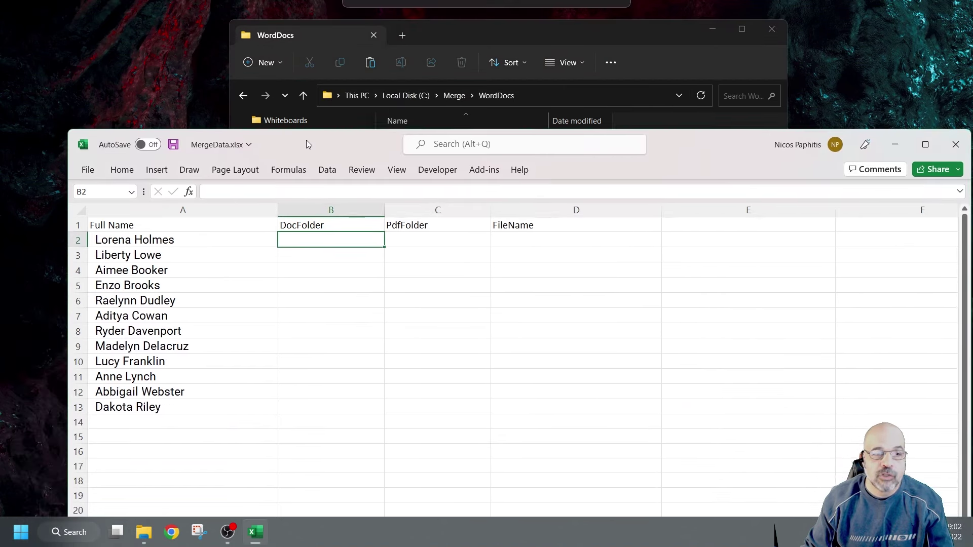
{"action": "right_click", "coordinate": [299, 245]}
{"action": "left_click", "coordinate": [326, 222]}
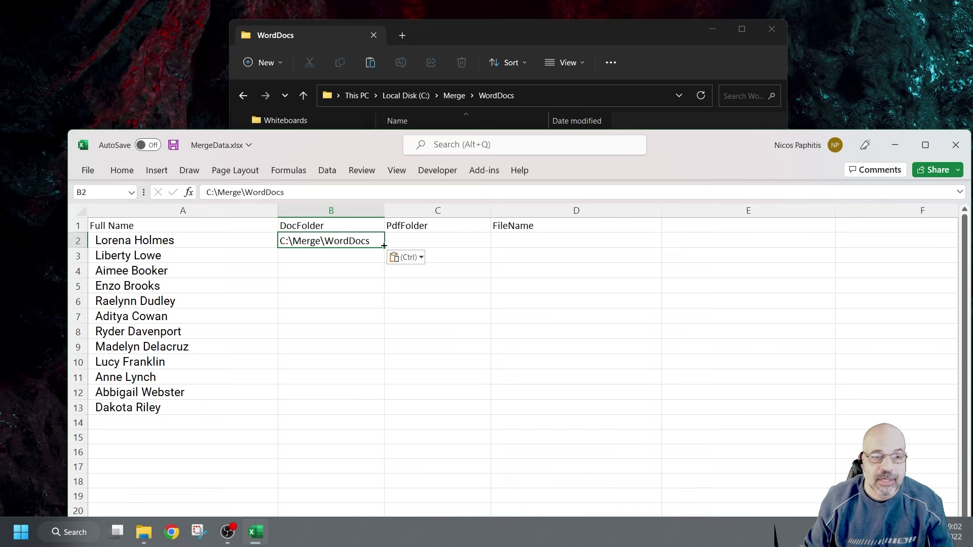
{"action": "left_click_drag", "start_coordinate": [384, 250], "coordinate": [372, 413]}
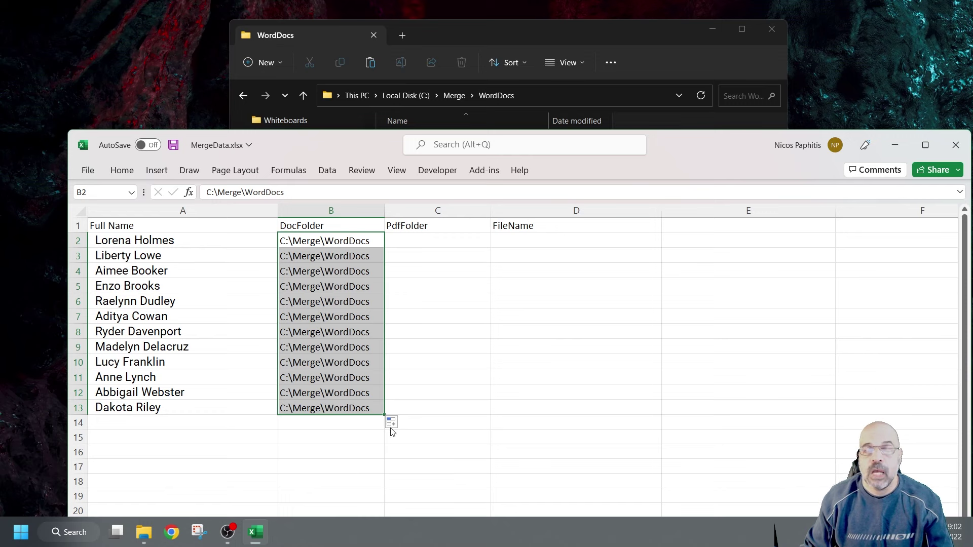
Step: Return to the Merge folder in File Explorer, open PdfDocs and copy its full path, C:\Merge\PdfDocs
{"action": "left_click", "coordinate": [547, 31]}
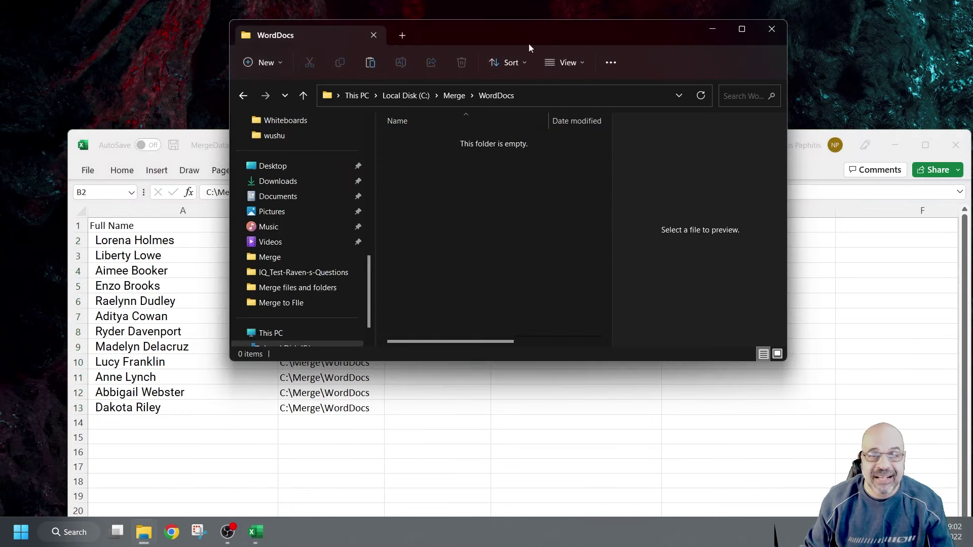
{"action": "left_click", "coordinate": [444, 96]}
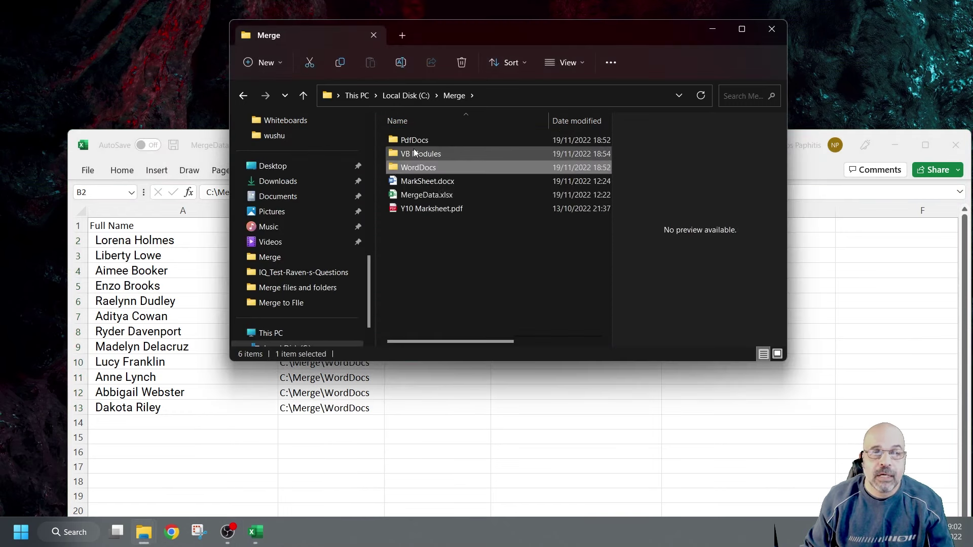
{"action": "double_click", "coordinate": [414, 140]}
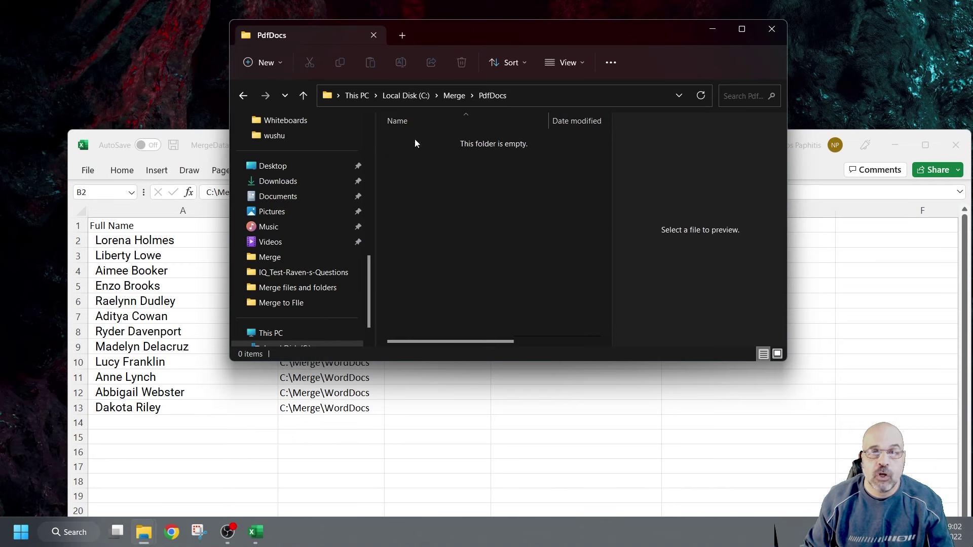
{"action": "left_click", "coordinate": [568, 90]}
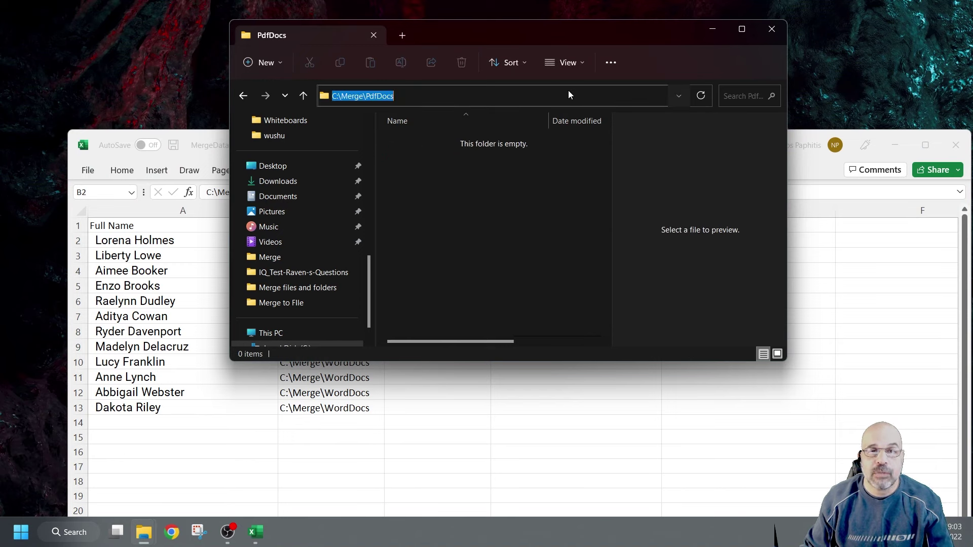
{"action": "left_click", "coordinate": [450, 100]}
{"action": "left_click_drag", "start_coordinate": [396, 97], "coordinate": [323, 97]}
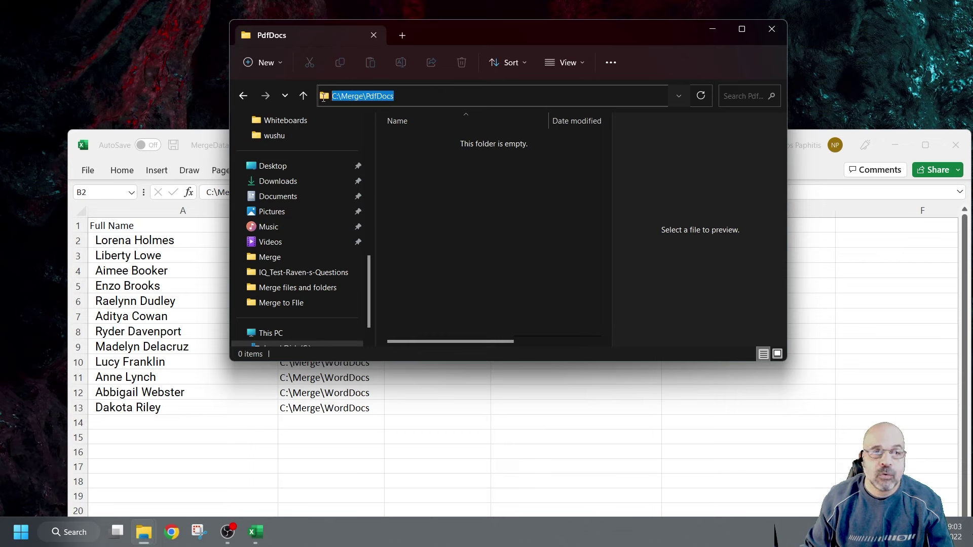
{"action": "right_click", "coordinate": [347, 92]}
{"action": "left_click", "coordinate": [381, 132]}
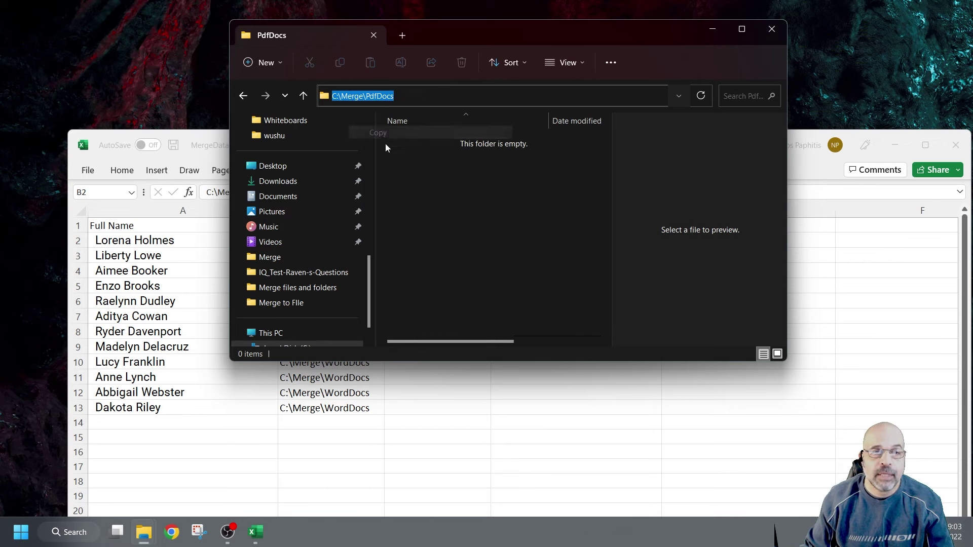
Step: Switch back to the Excel workbook and paste the PdfDocs path into C2 under PdfFolder
{"action": "key", "text": "alt+Tab"}
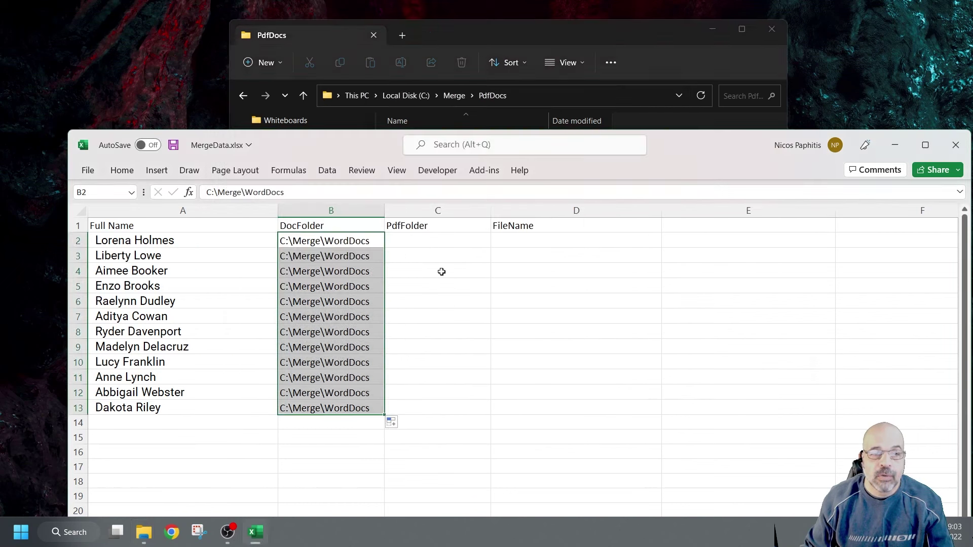
{"action": "left_click", "coordinate": [425, 237]}
{"action": "right_click", "coordinate": [424, 234]}
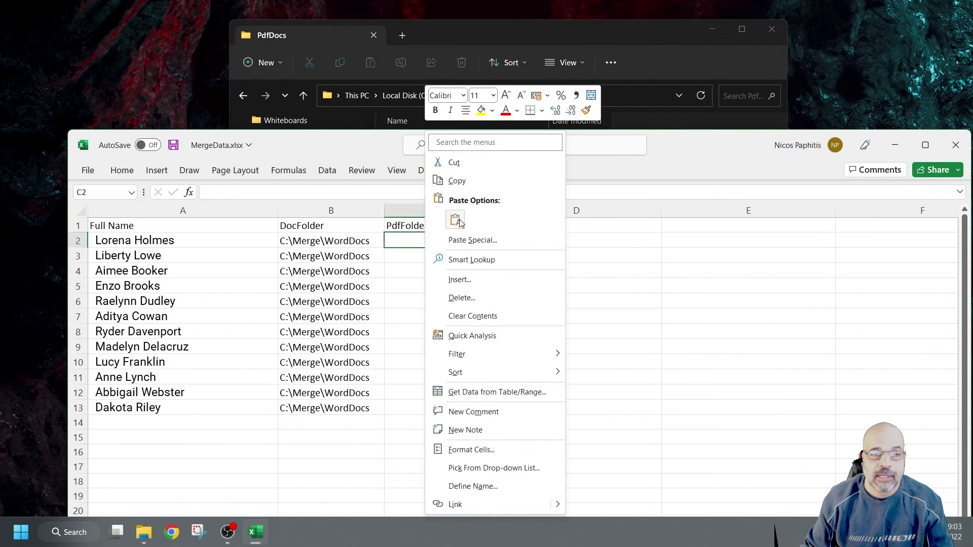
{"action": "left_click", "coordinate": [457, 221]}
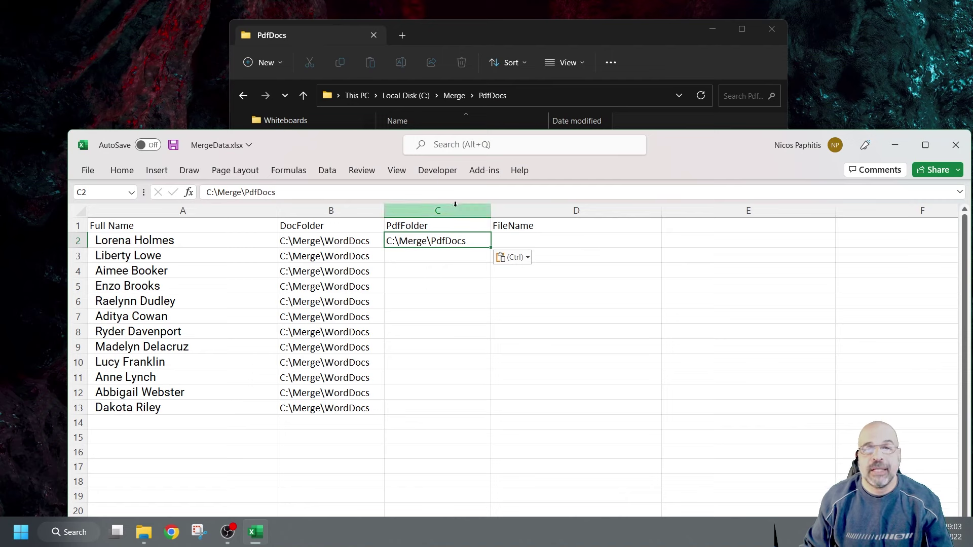
Step: Fill the PdfFolder path in C2 down to C13 and maximize the workbook window
{"action": "left_click_drag", "start_coordinate": [736, 144], "coordinate": [698, 40]}
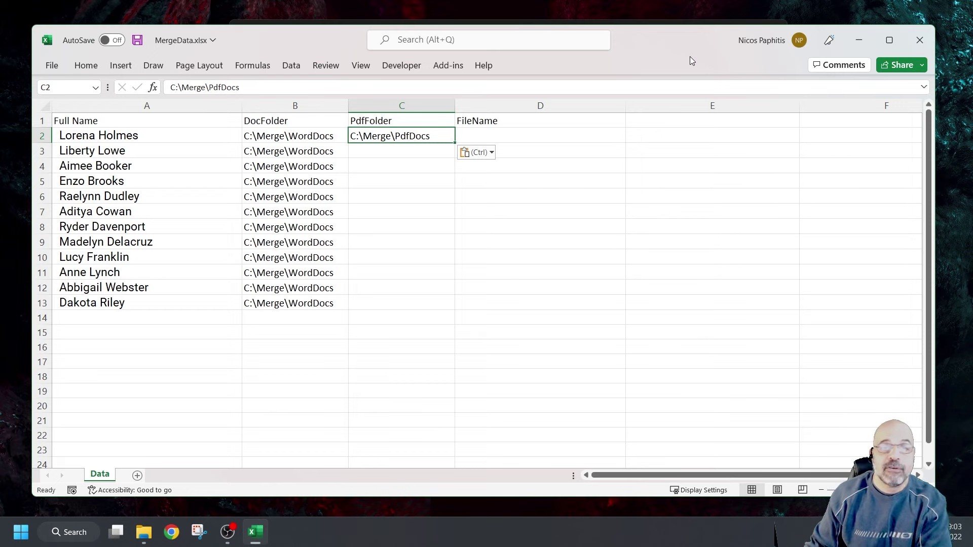
{"action": "left_click_drag", "start_coordinate": [455, 142], "coordinate": [428, 307]}
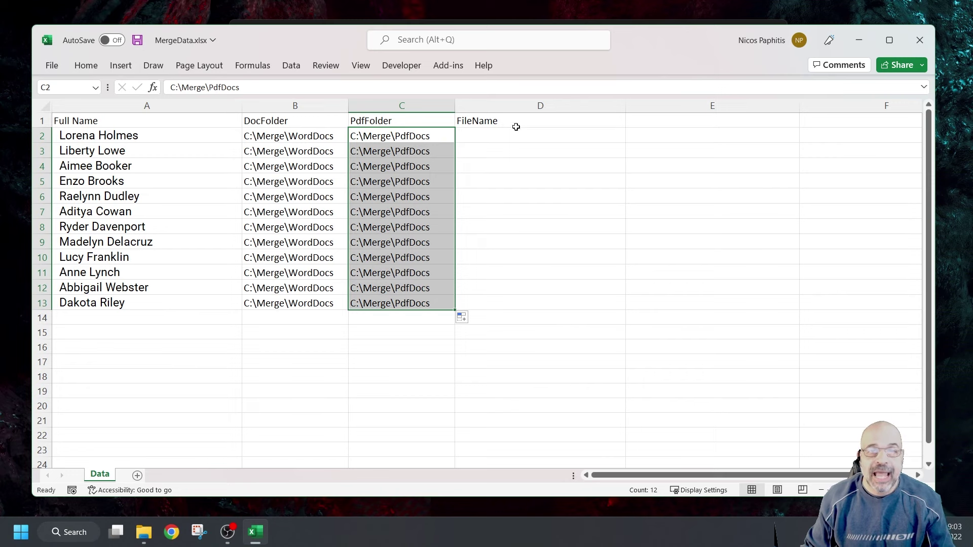
{"action": "double_click", "coordinate": [648, 33]}
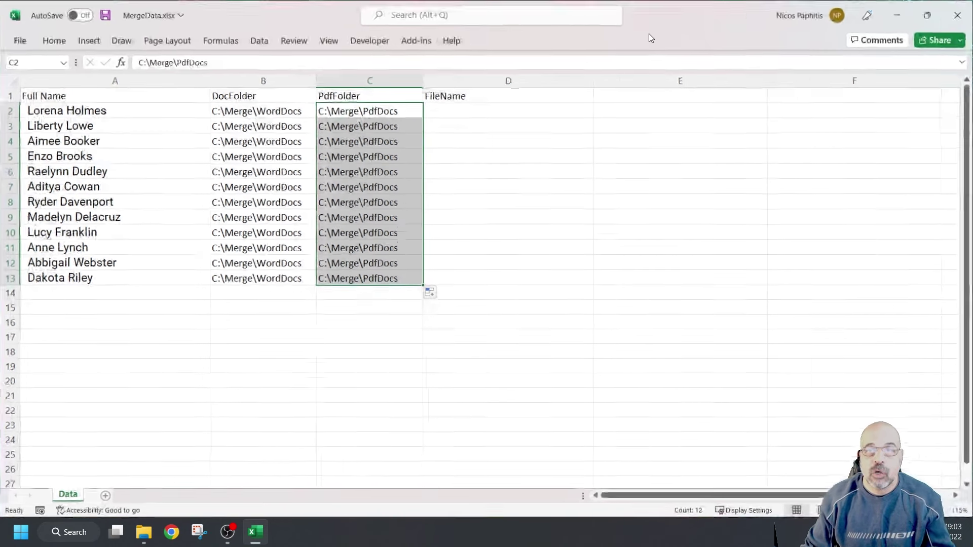
Step: Enter the formula =A2&" Word Marksheet" in D2 under FileName and fill it down to D13
{"action": "left_click", "coordinate": [478, 107]}
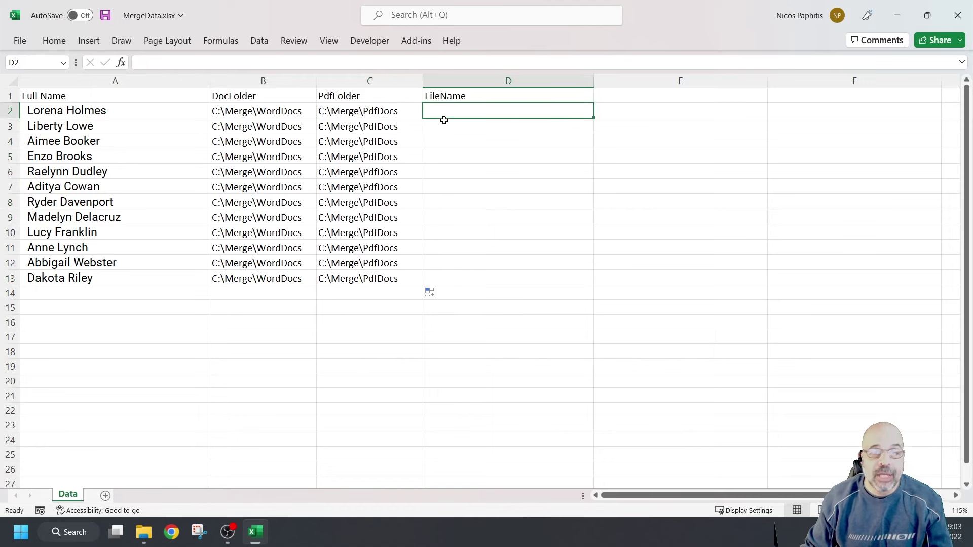
{"action": "type", "text": "="}
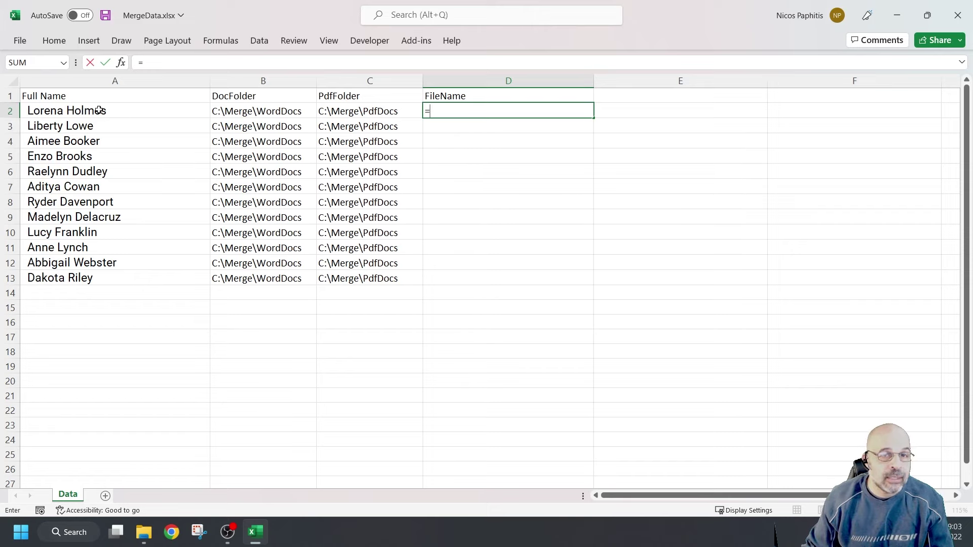
{"action": "left_click", "coordinate": [147, 110]}
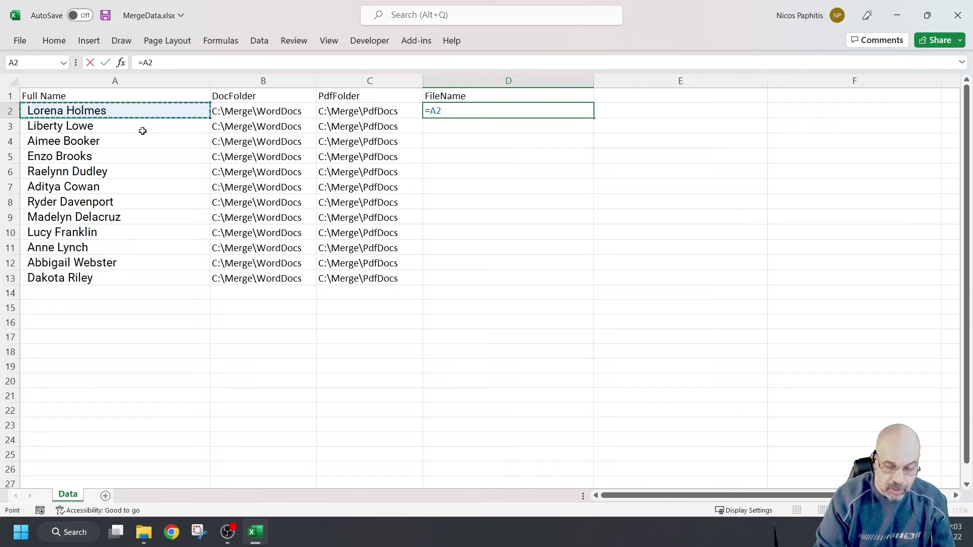
{"action": "type", "text": "&"}
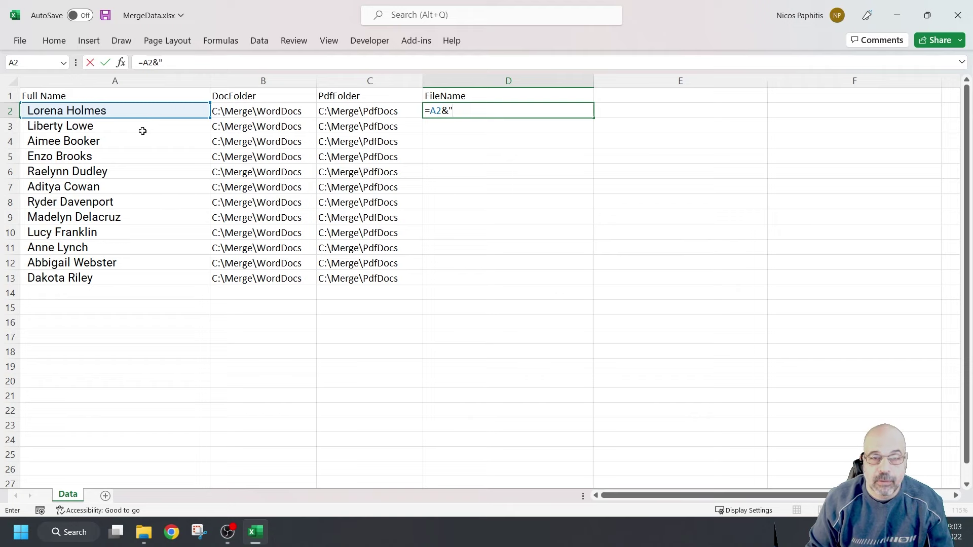
{"action": "type", "text": "\" Word Marksheet\""}
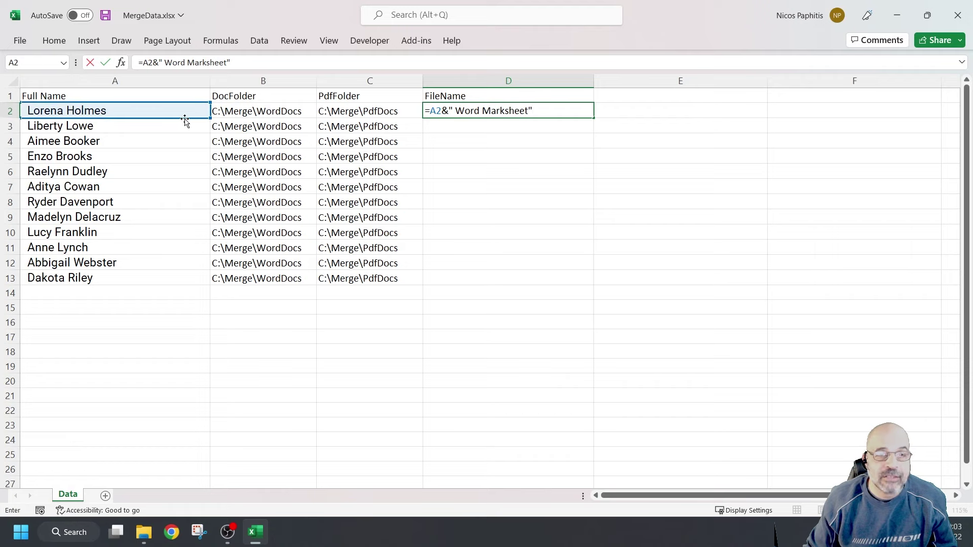
{"action": "double_click", "coordinate": [444, 110]}
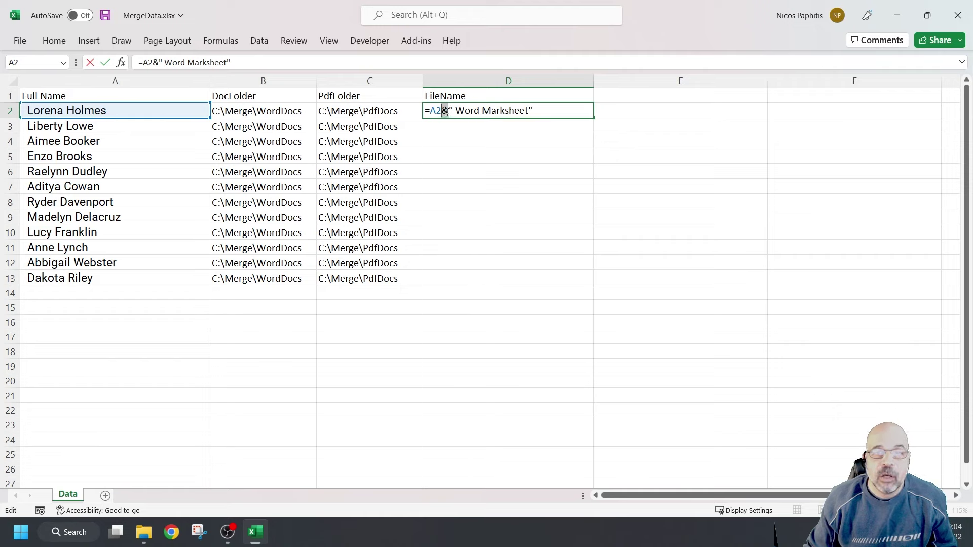
{"action": "left_click_drag", "start_coordinate": [450, 111], "coordinate": [533, 110]}
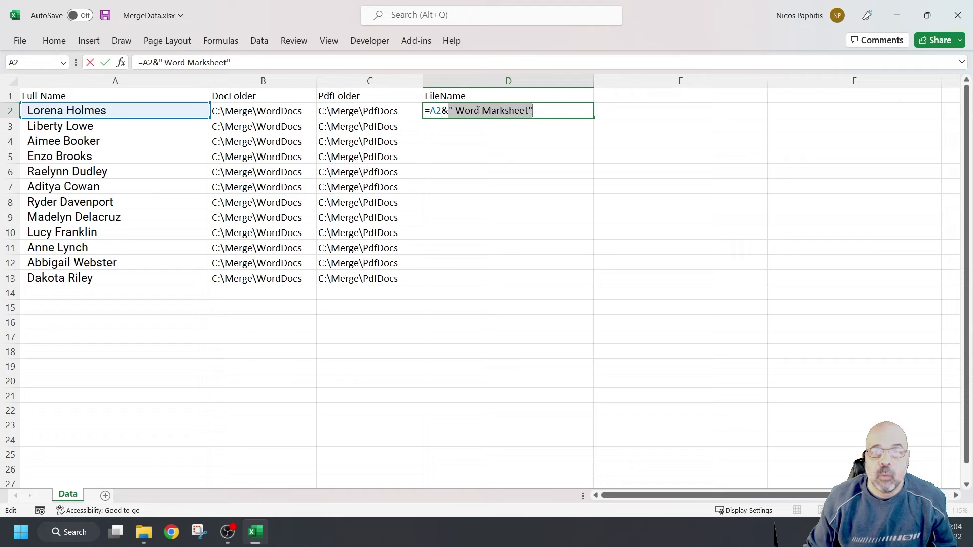
{"action": "left_click", "coordinate": [547, 111]}
{"action": "key", "text": "Return"}
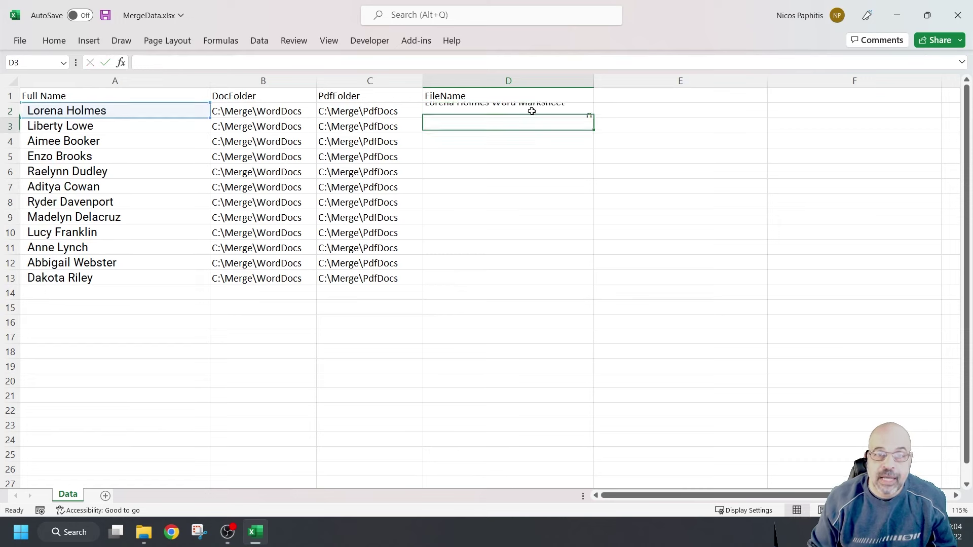
{"action": "left_click", "coordinate": [567, 108]}
{"action": "left_click_drag", "start_coordinate": [594, 117], "coordinate": [590, 284]}
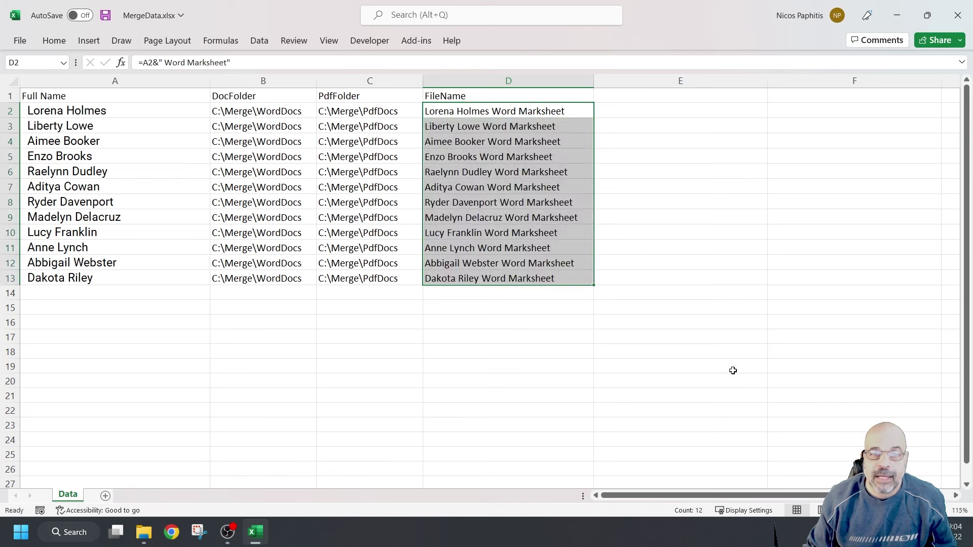
{"action": "left_click", "coordinate": [226, 81]}
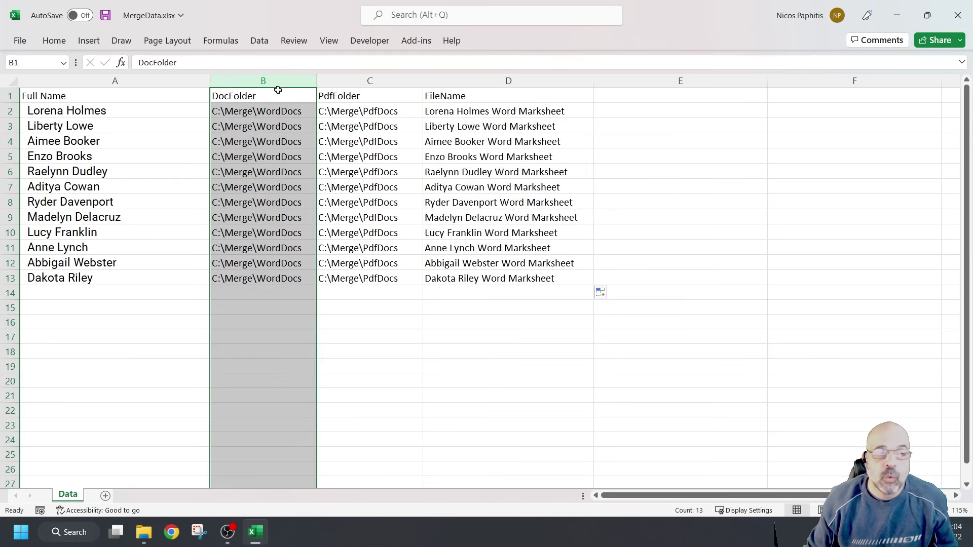
{"action": "left_click", "coordinate": [381, 80]}
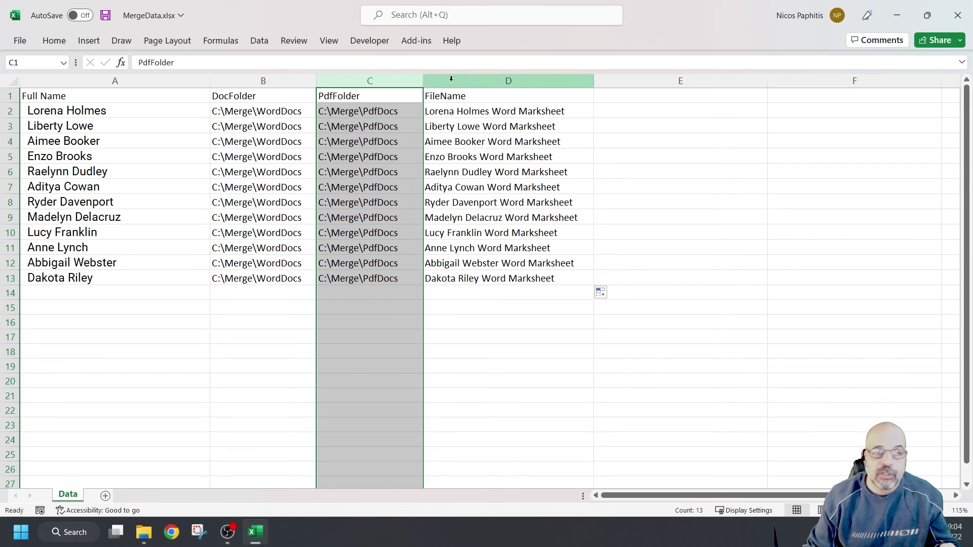
{"action": "left_click", "coordinate": [563, 79]}
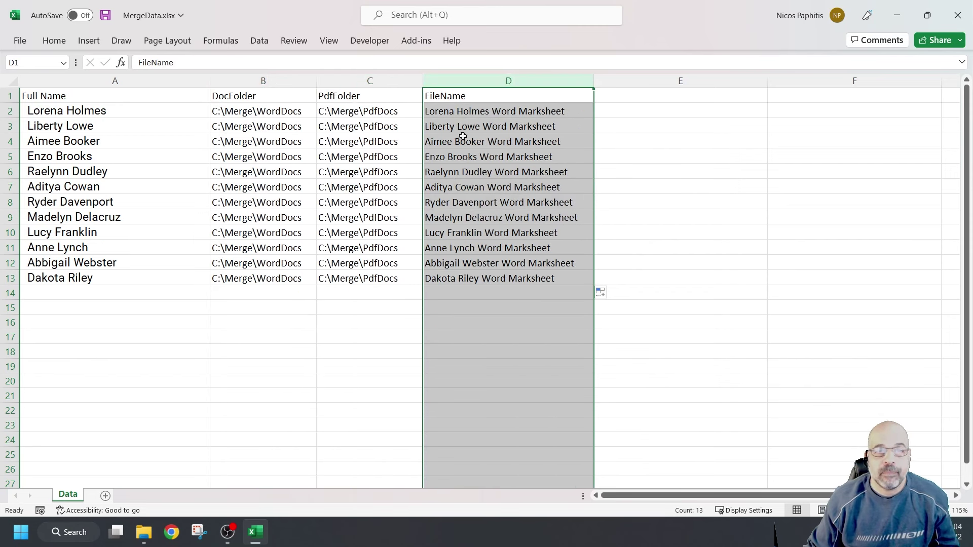
{"action": "left_click", "coordinate": [312, 248]}
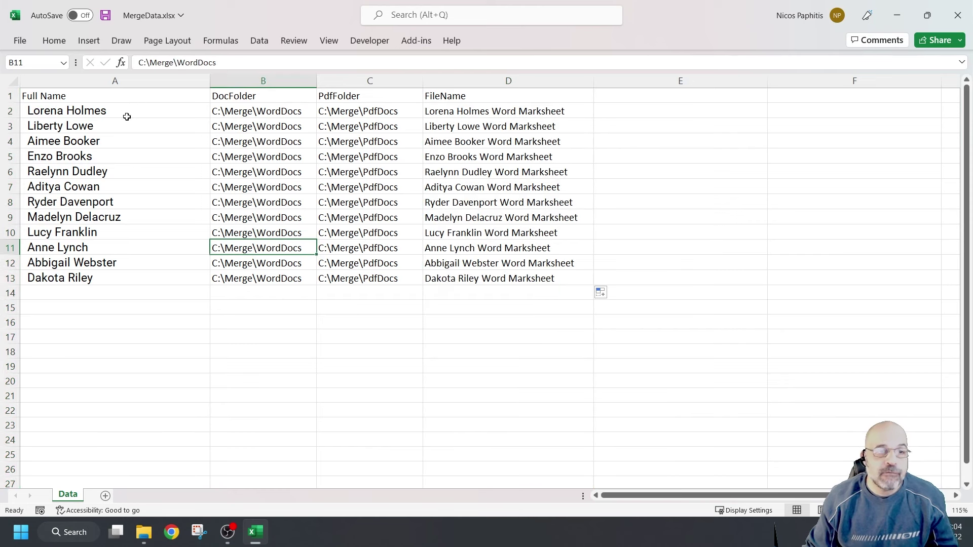
{"action": "left_click_drag", "start_coordinate": [127, 111], "coordinate": [107, 281]}
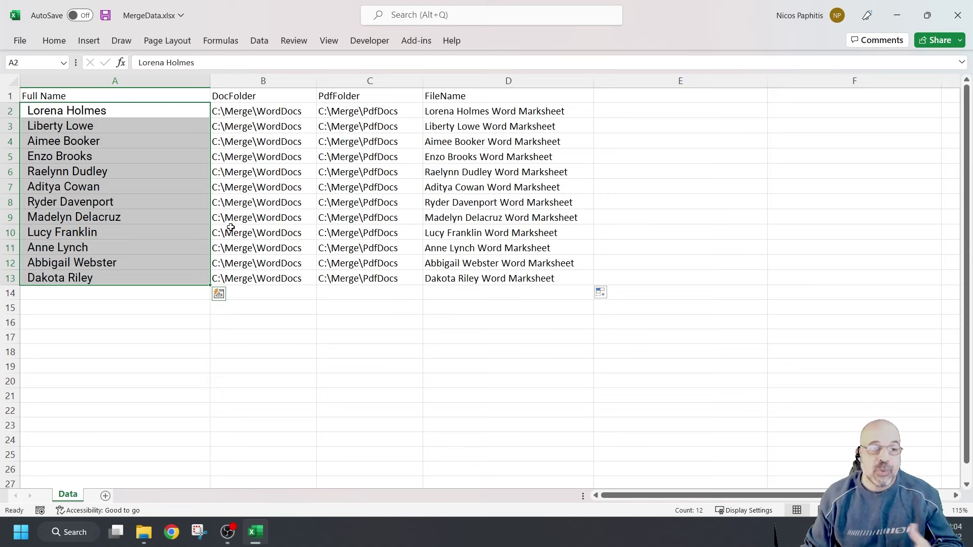
Step: Save the MergeData.xlsx workbook and close it
{"action": "left_click", "coordinate": [105, 16]}
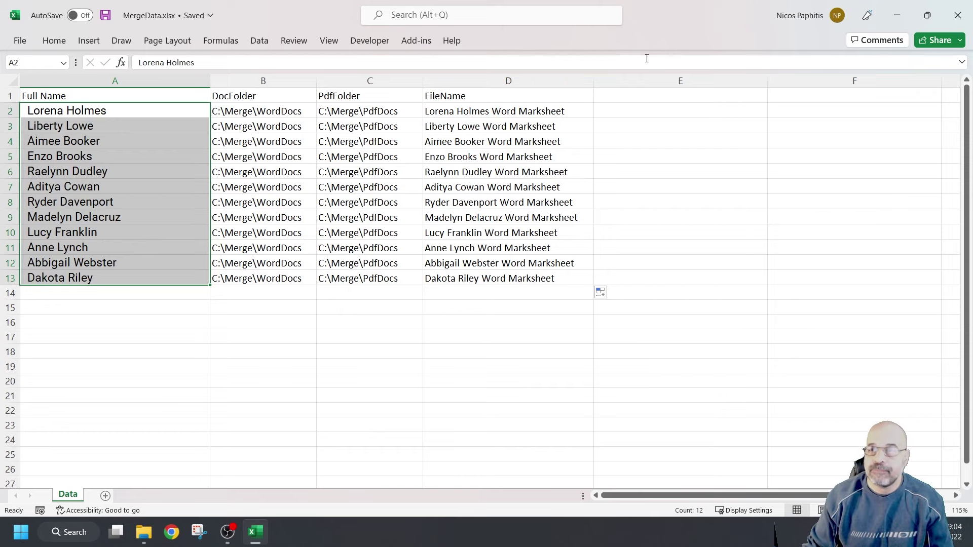
{"action": "left_click", "coordinate": [950, 15]}
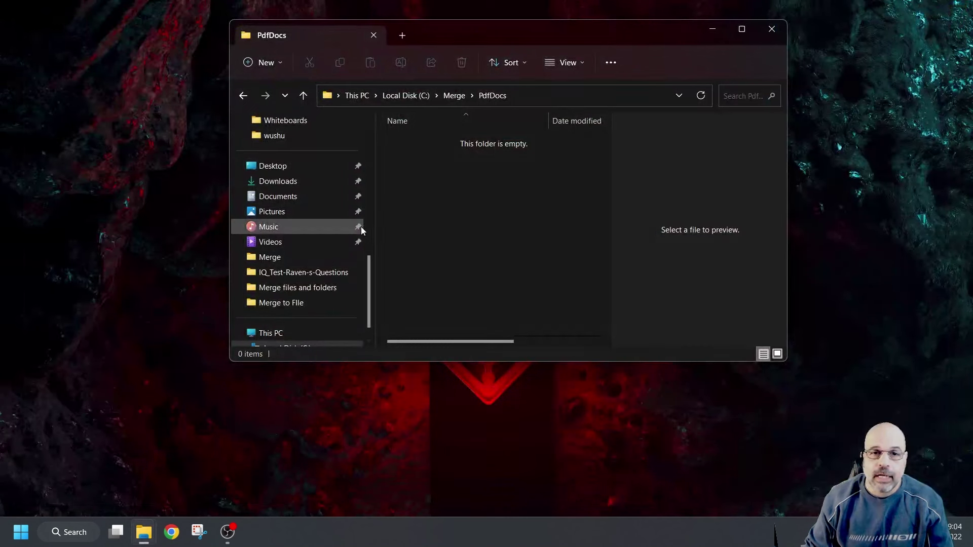
Step: Return to the Merge folder in File Explorer and open MarkSheet.docx in Word
{"action": "left_click", "coordinate": [454, 97]}
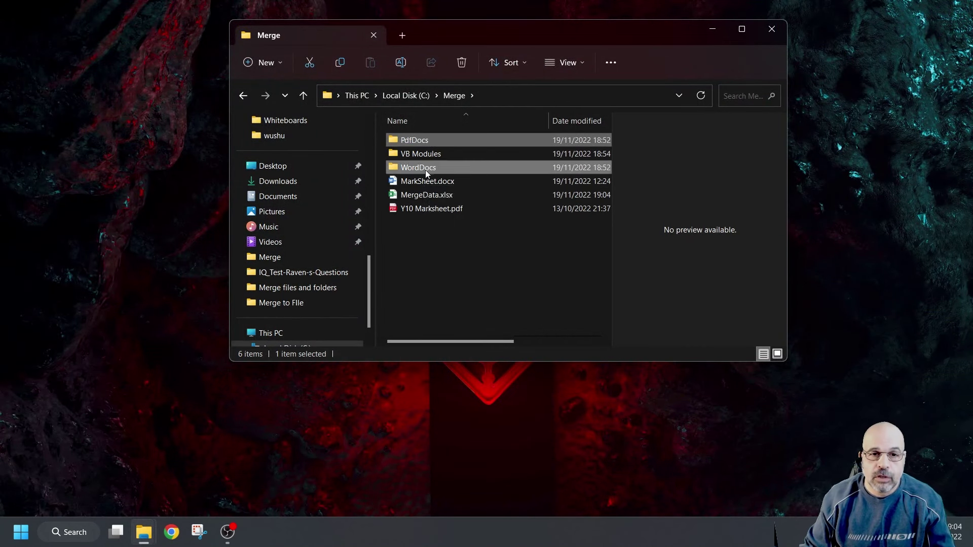
{"action": "left_click", "coordinate": [421, 192]}
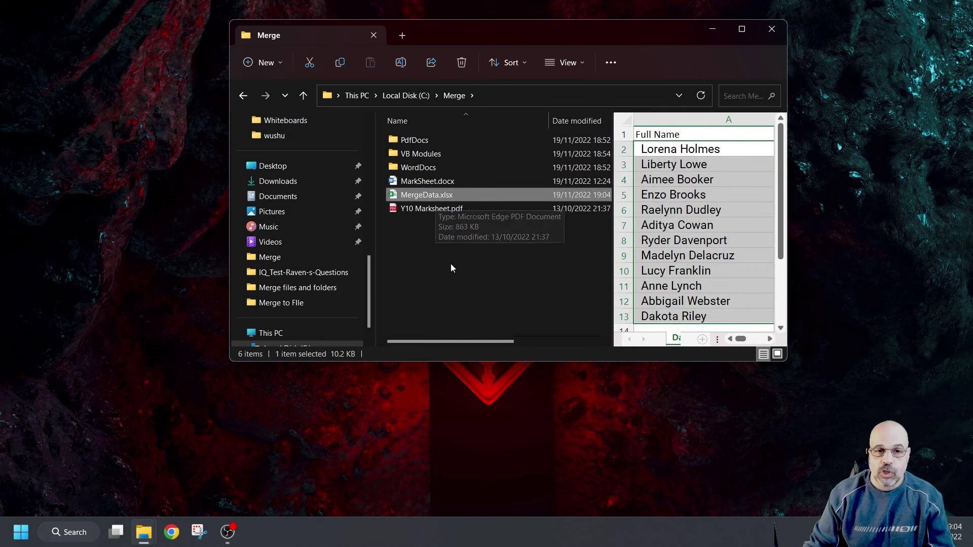
{"action": "double_click", "coordinate": [409, 182]}
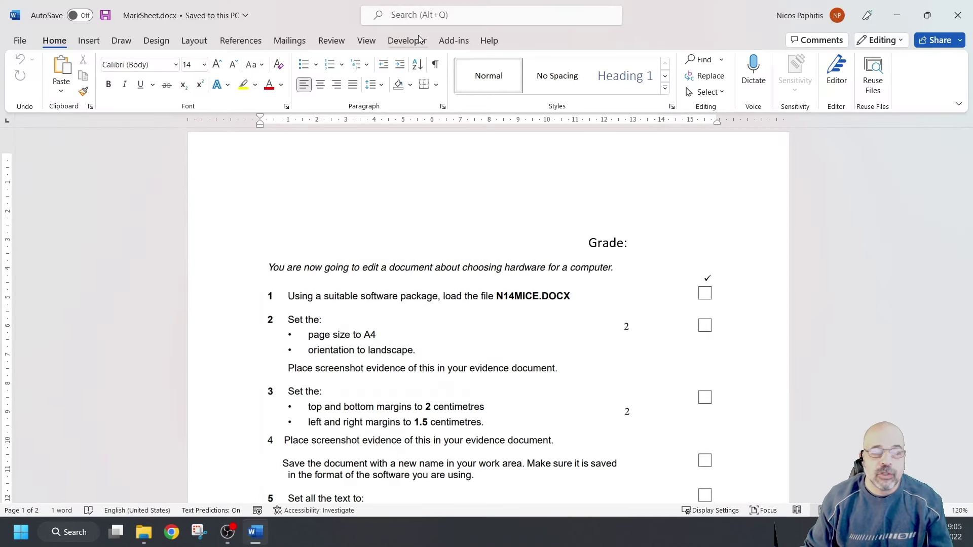
Step: Turn off the Developer tab in Word's ribbon customization options
{"action": "left_click", "coordinate": [411, 41]}
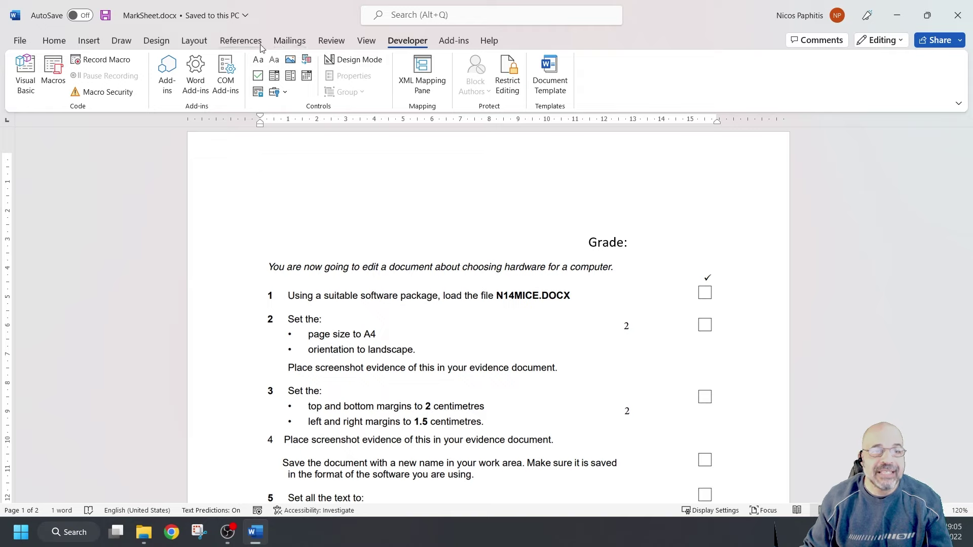
{"action": "right_click", "coordinate": [290, 43]}
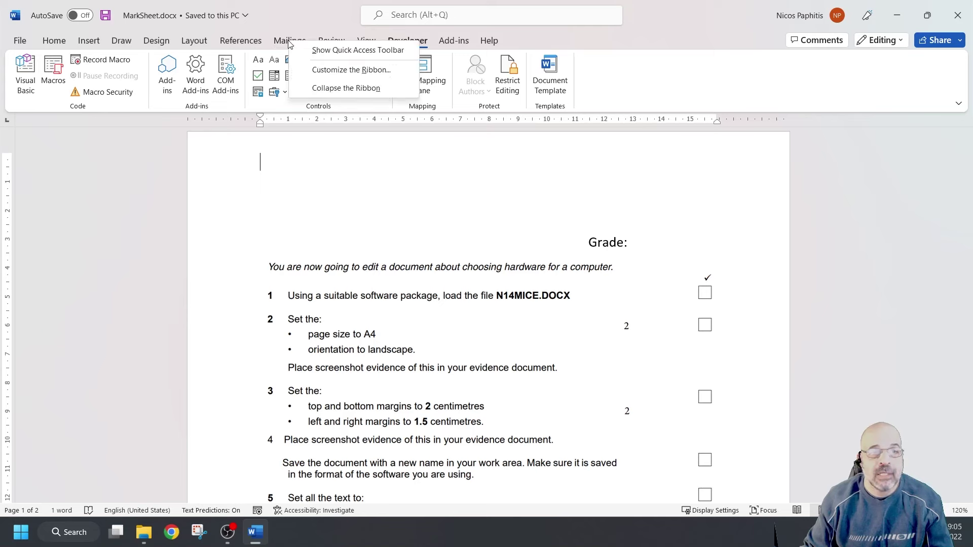
{"action": "left_click", "coordinate": [365, 71]}
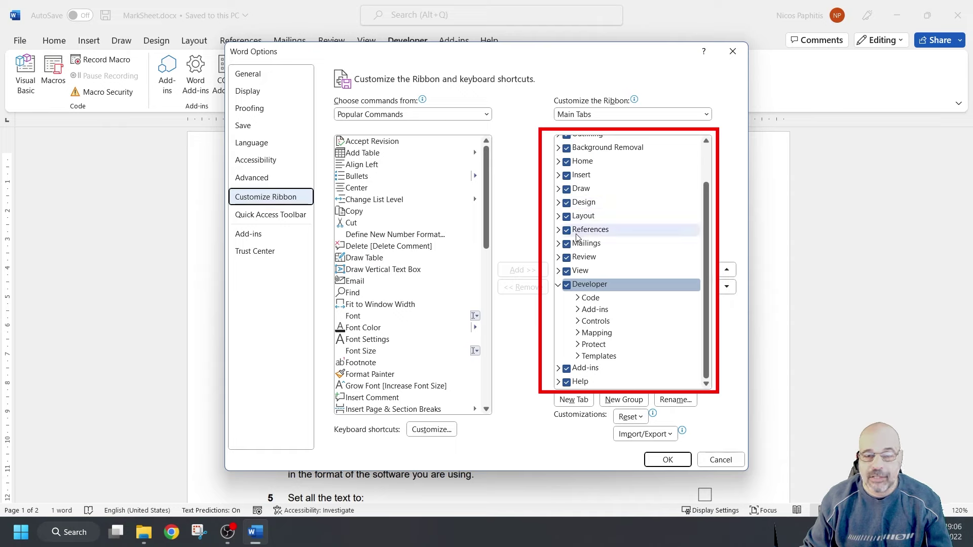
{"action": "left_click", "coordinate": [566, 285]}
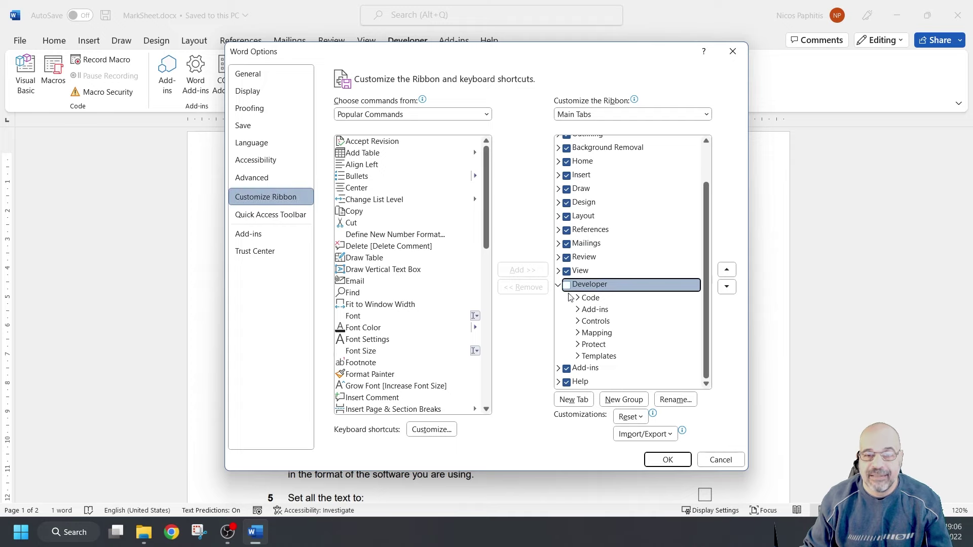
{"action": "left_click", "coordinate": [667, 459]}
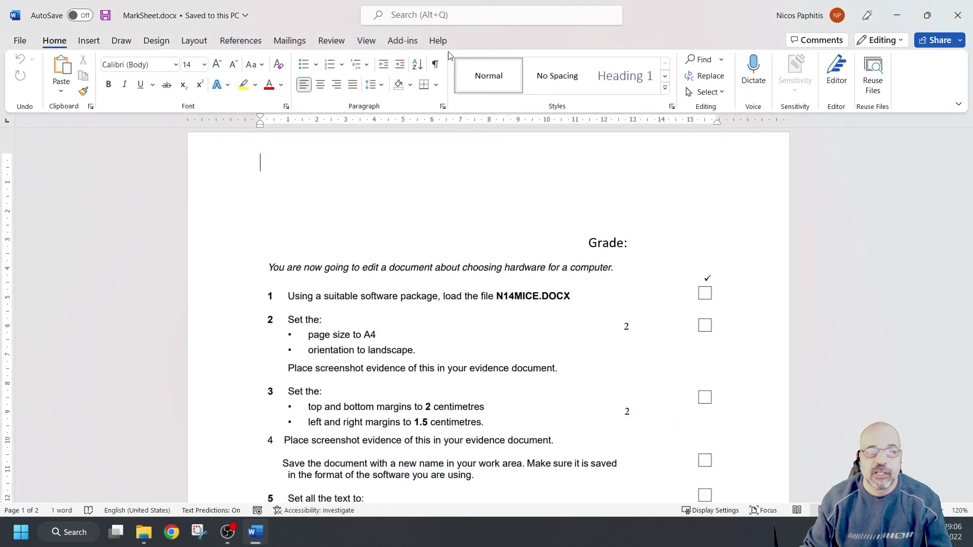
Step: Enable the Developer tab among the main tabs in Word's ribbon customization options
{"action": "right_click", "coordinate": [343, 42]}
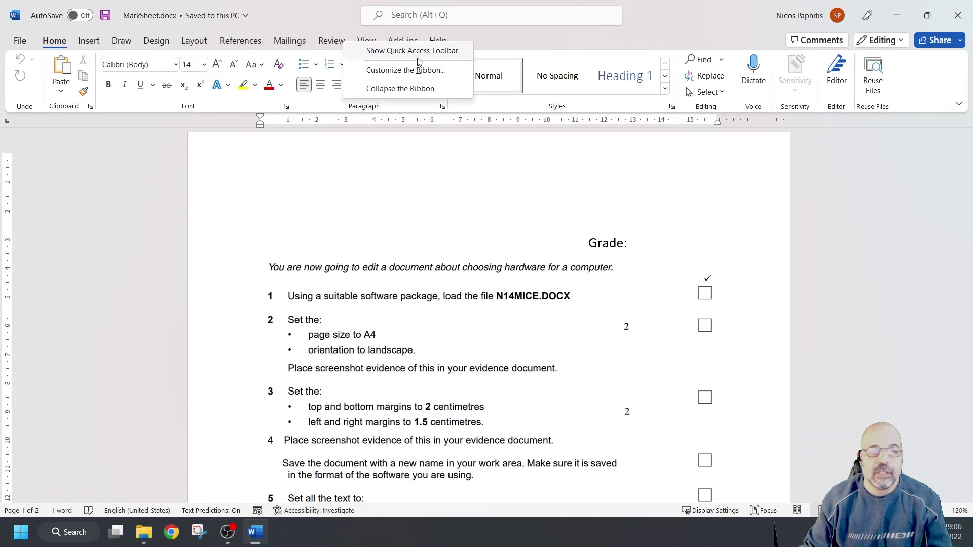
{"action": "left_click", "coordinate": [414, 71]}
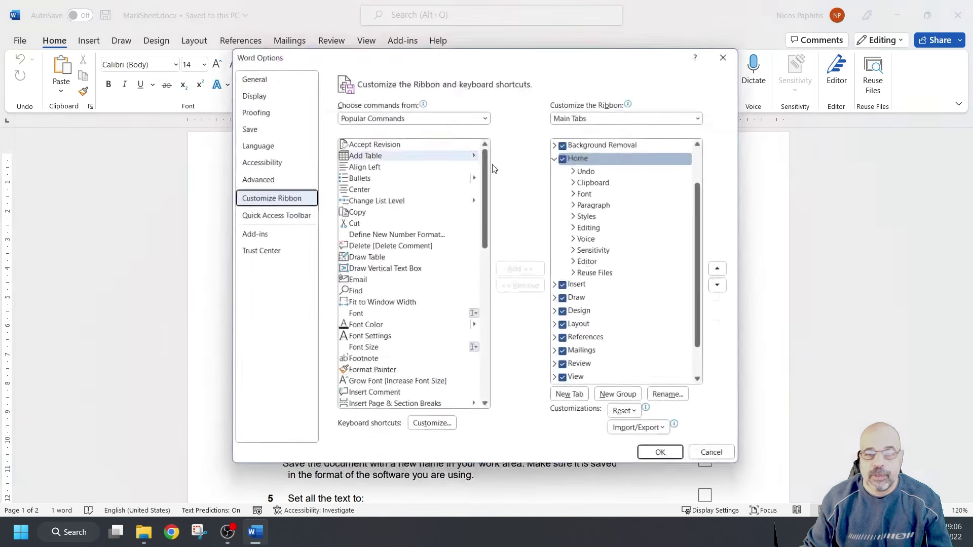
{"action": "scroll", "coordinate": [600, 193], "scroll_direction": "down", "scroll_amount": 1}
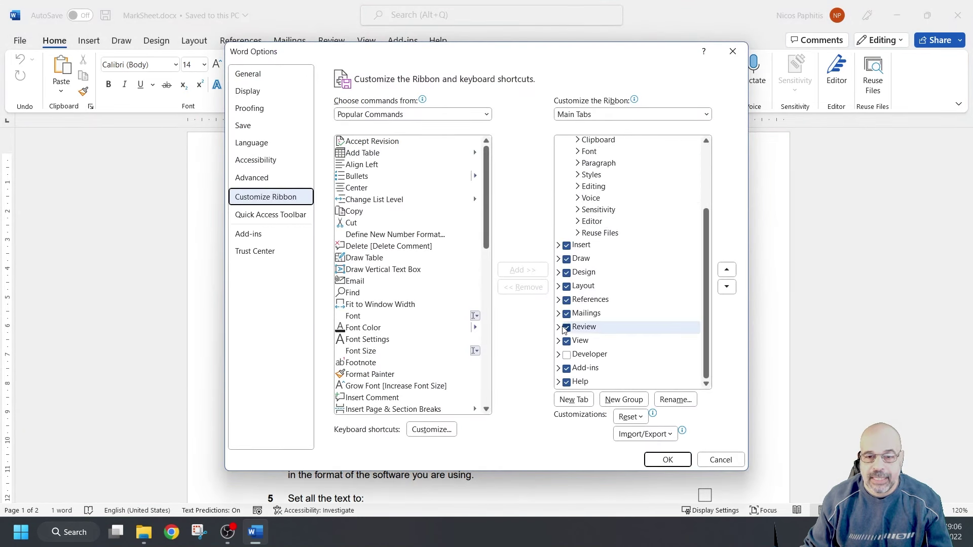
{"action": "left_click", "coordinate": [567, 355]}
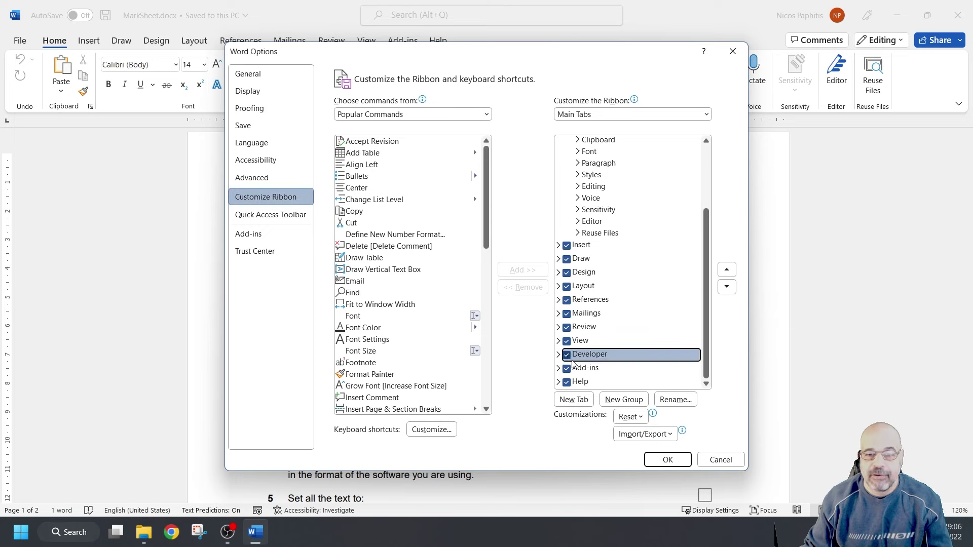
{"action": "left_click", "coordinate": [667, 459]}
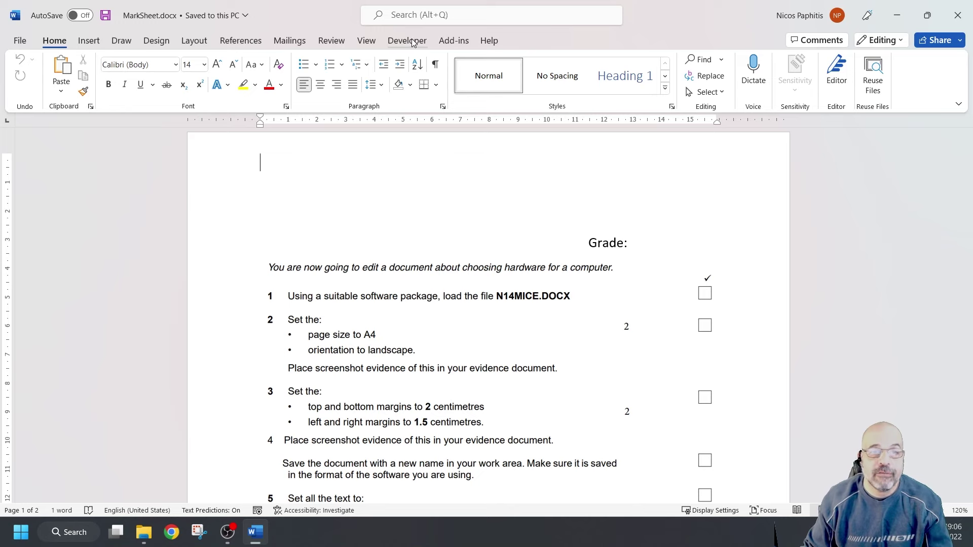
Step: Open the Visual Basic editor for the MarkSheet document and maximize its window
{"action": "left_click", "coordinate": [413, 43]}
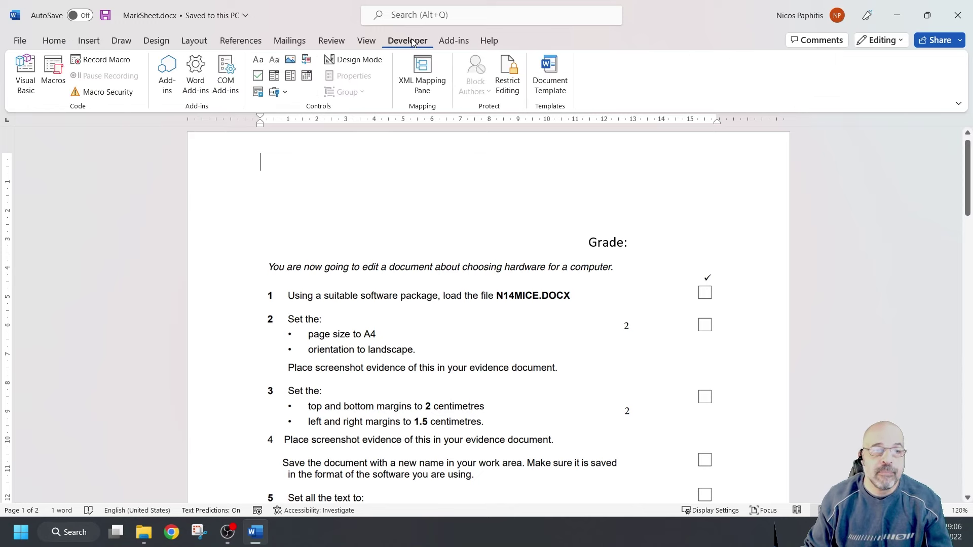
{"action": "left_click", "coordinate": [25, 78]}
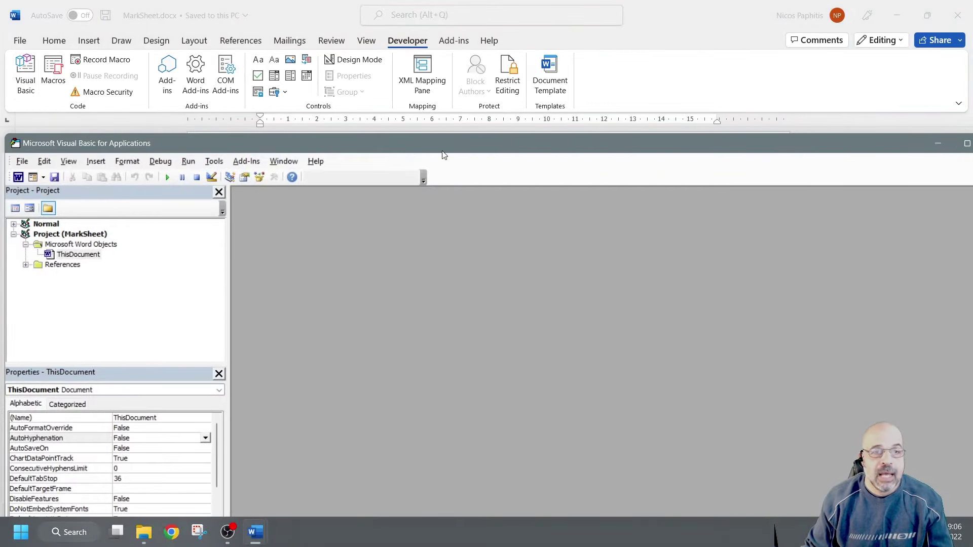
{"action": "left_click_drag", "start_coordinate": [442, 151], "coordinate": [451, 39]}
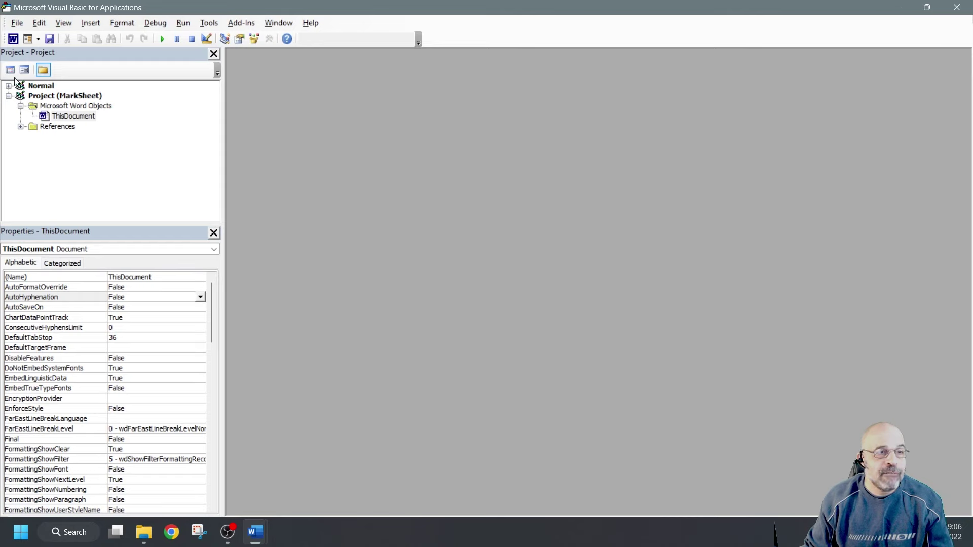
Step: Close the Project Explorer in the Visual Basic editor and display it again
{"action": "left_click", "coordinate": [214, 53]}
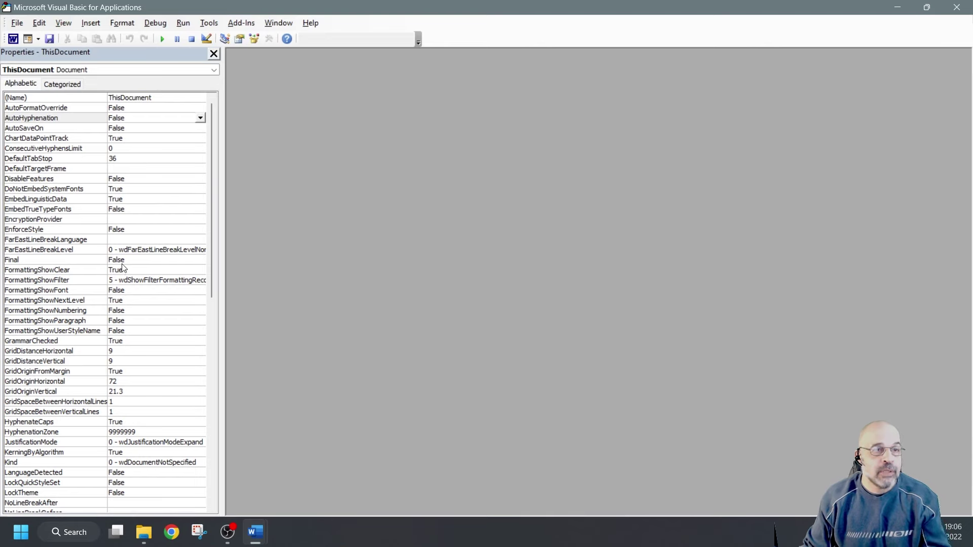
{"action": "left_click", "coordinate": [63, 23]}
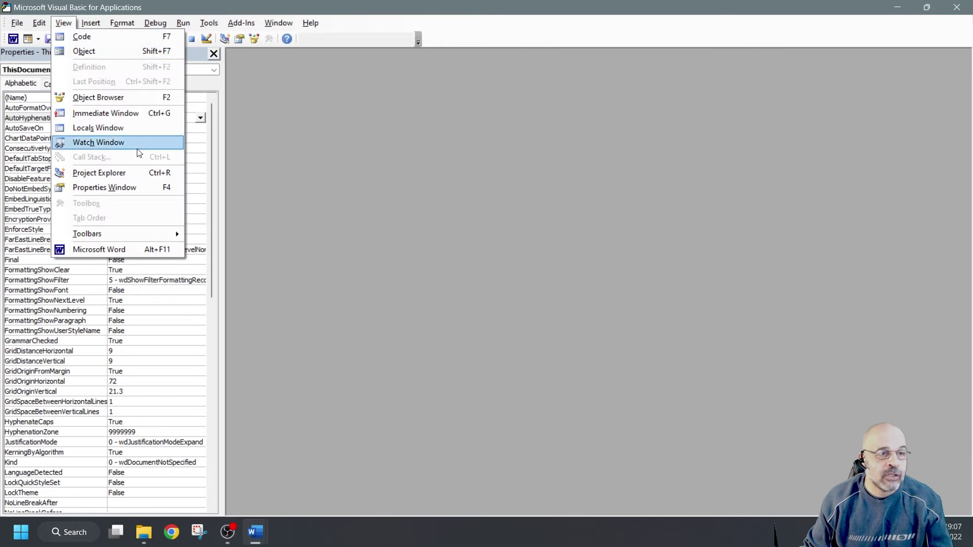
{"action": "left_click", "coordinate": [131, 174]}
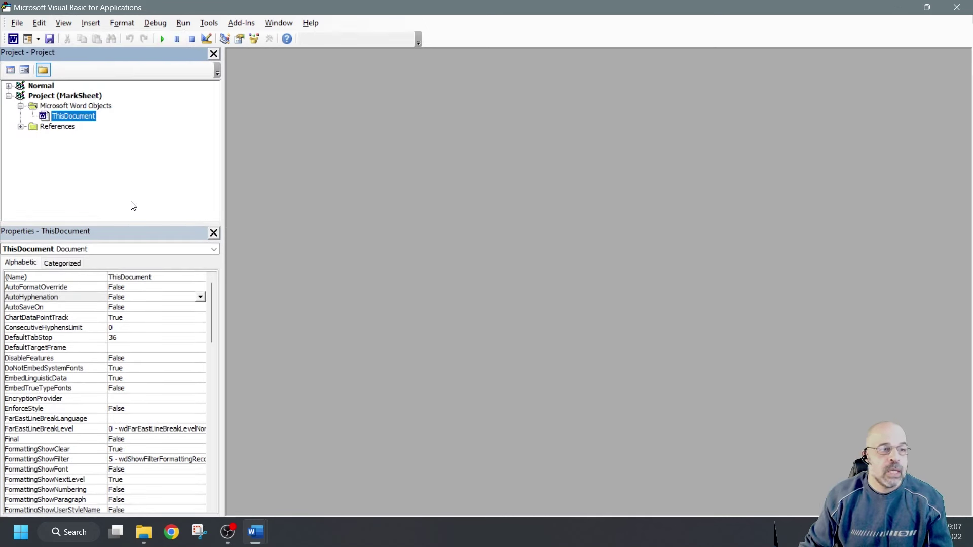
Step: Expand the Normal project, then restore down the editor window to check the open document's file name in Word
{"action": "left_click", "coordinate": [8, 86]}
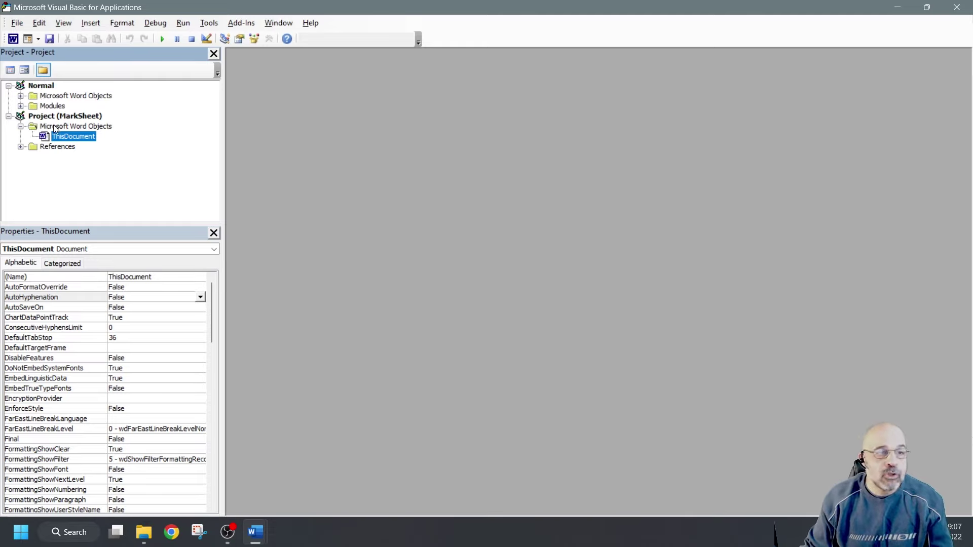
{"action": "double_click", "coordinate": [186, 8]}
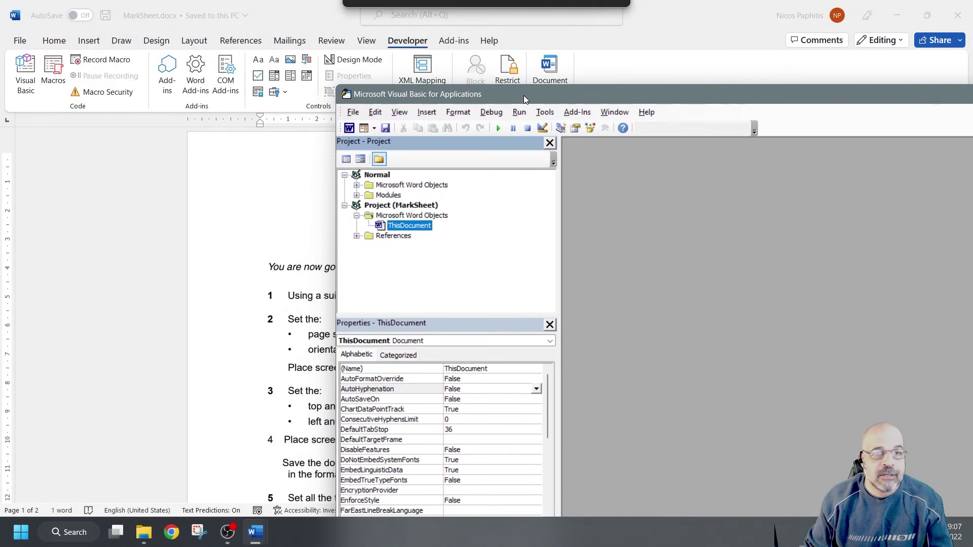
{"action": "left_click", "coordinate": [288, 10]}
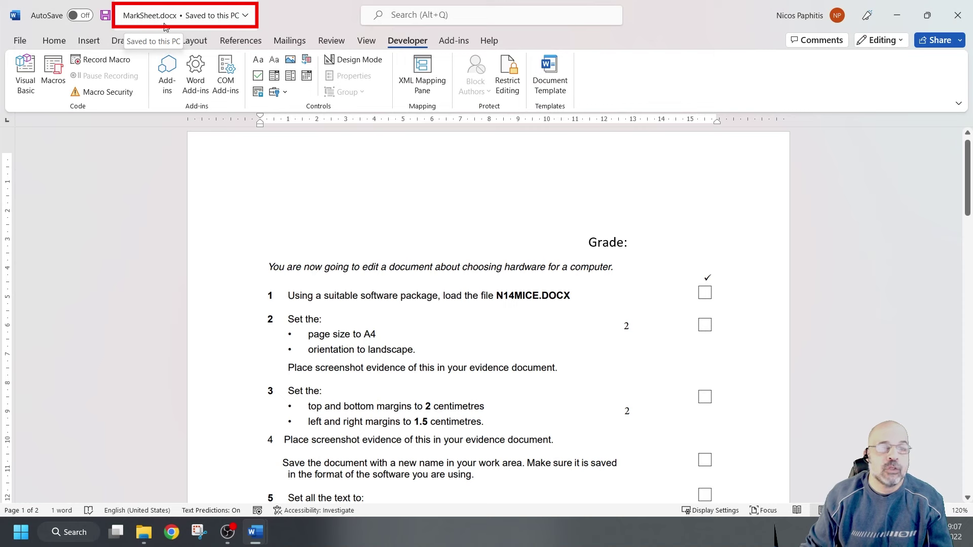
Step: Switch back to the Visual Basic editor and select the project belonging to the MarkSheet document
{"action": "mouse_move", "coordinate": [253, 521]}
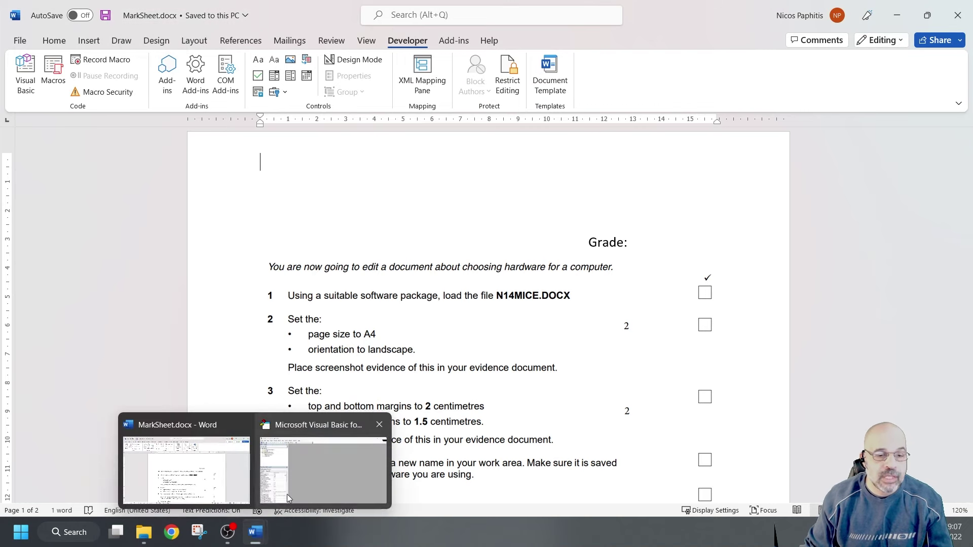
{"action": "left_click", "coordinate": [283, 446]}
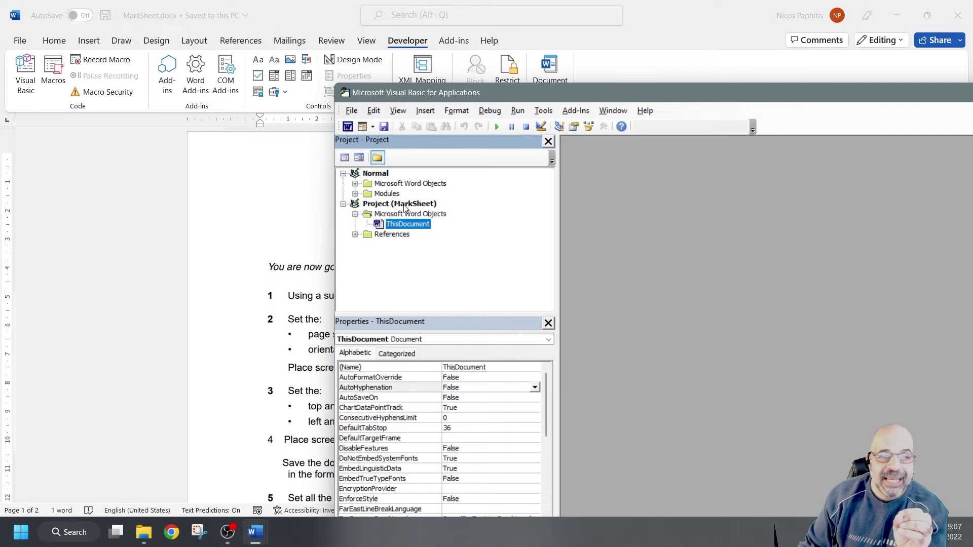
{"action": "left_click", "coordinate": [368, 206]}
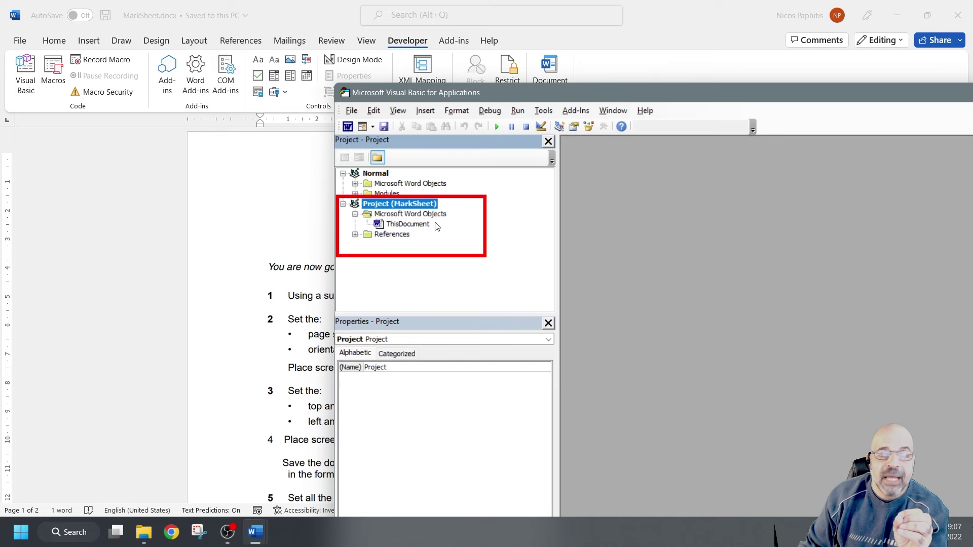
Step: Revisit the Word document, return to the Visual Basic editor to select the Normal project, and maximize the editor window
{"action": "left_click", "coordinate": [296, 16]}
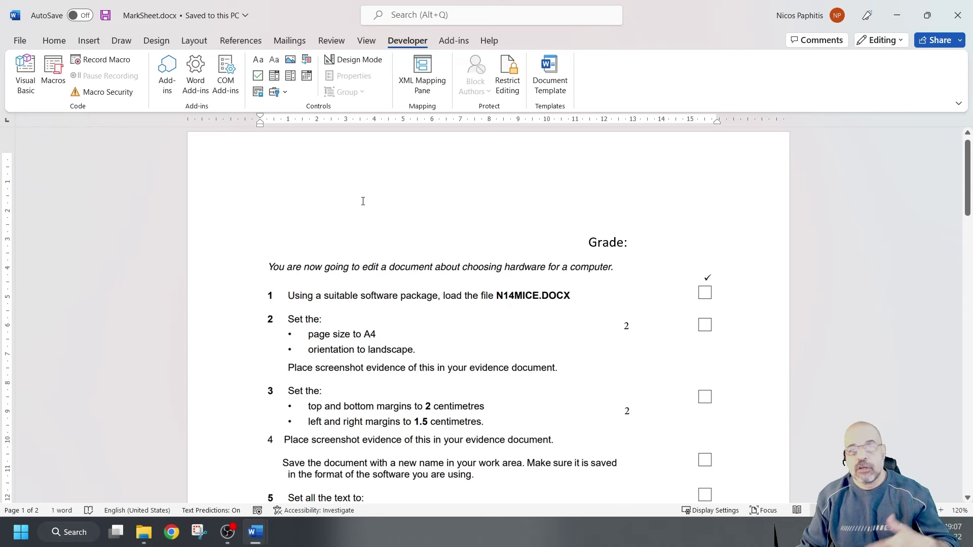
{"action": "mouse_move", "coordinate": [256, 531]}
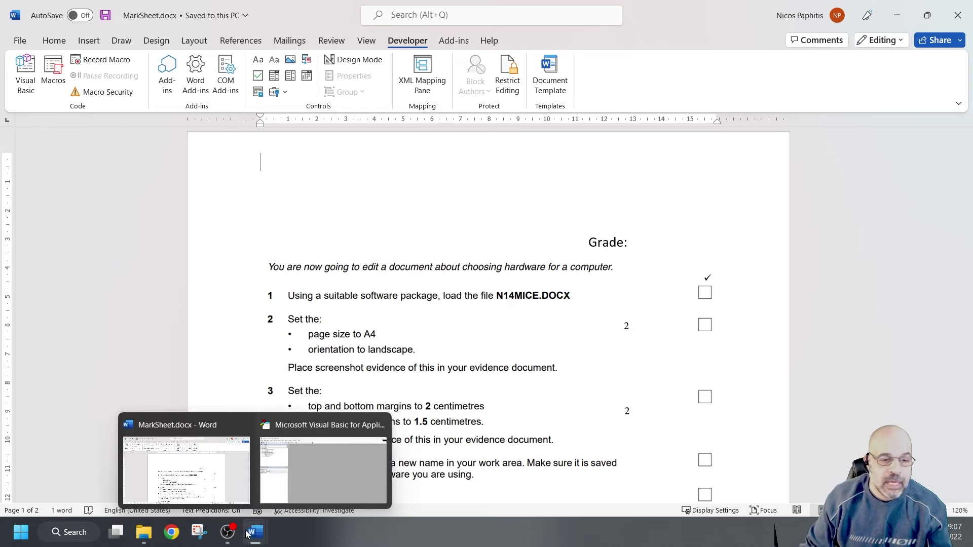
{"action": "left_click", "coordinate": [281, 504]}
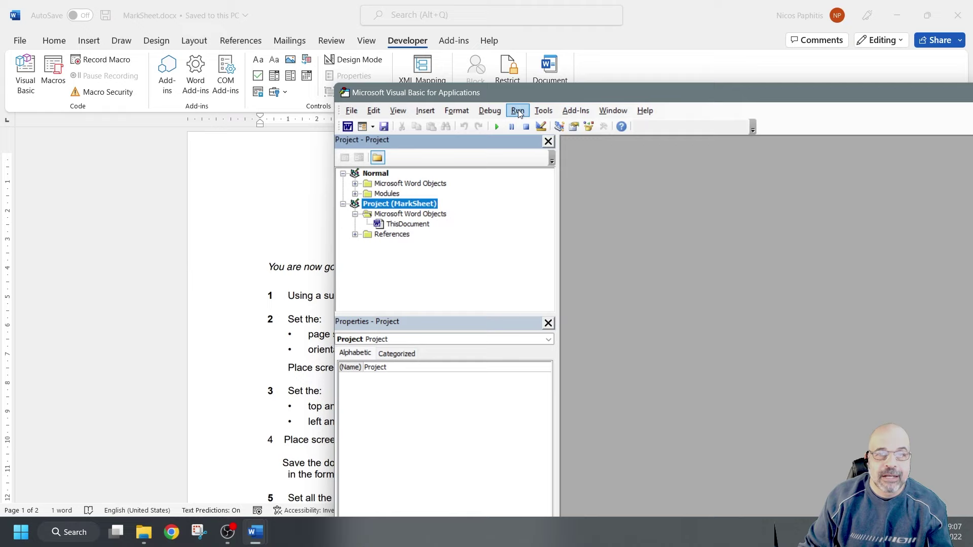
{"action": "left_click_drag", "start_coordinate": [525, 88], "coordinate": [488, 40]}
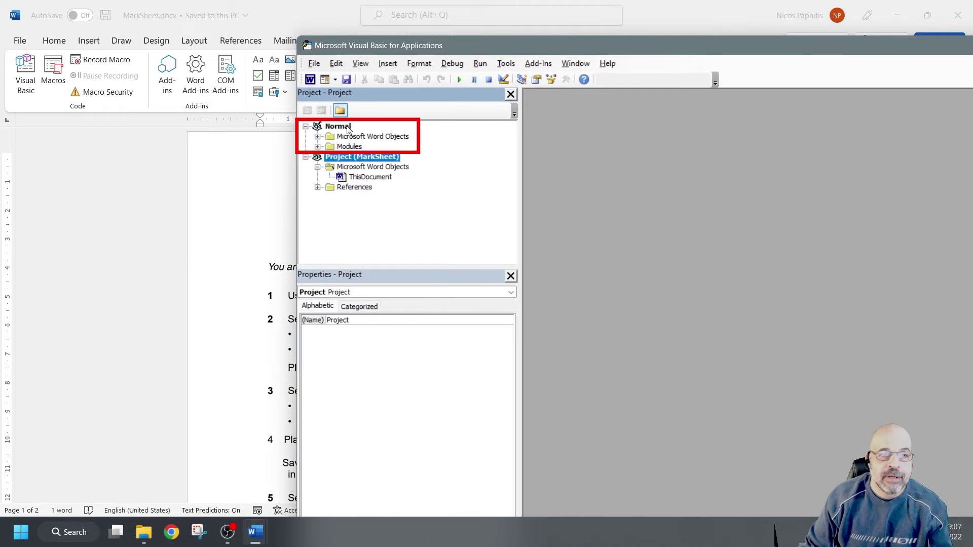
{"action": "left_click", "coordinate": [337, 126]}
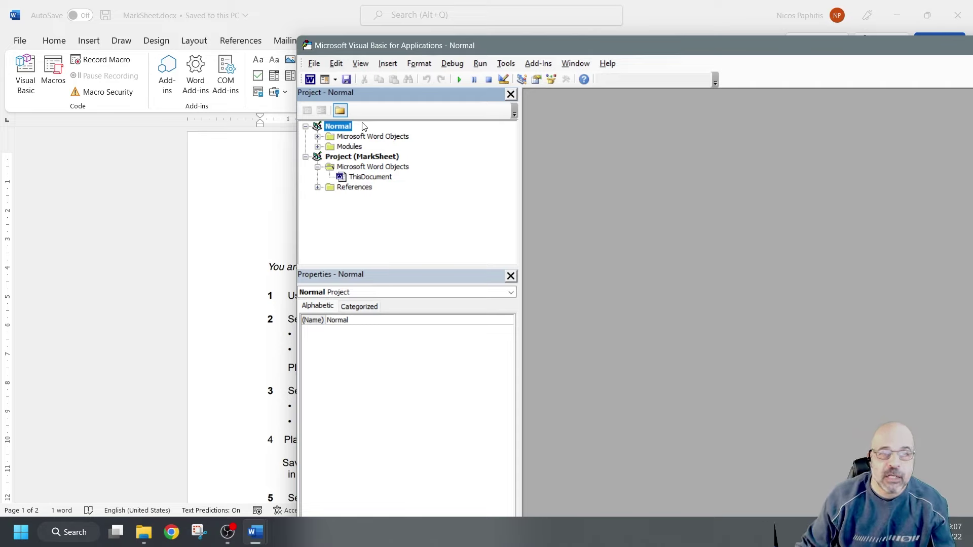
{"action": "left_click_drag", "start_coordinate": [637, 44], "coordinate": [459, 35]}
{"action": "double_click", "coordinate": [459, 36]}
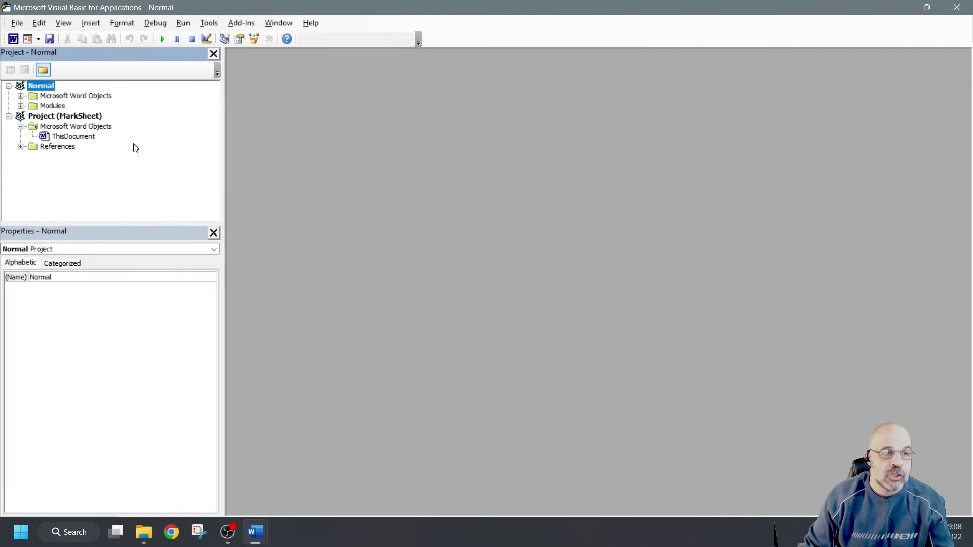